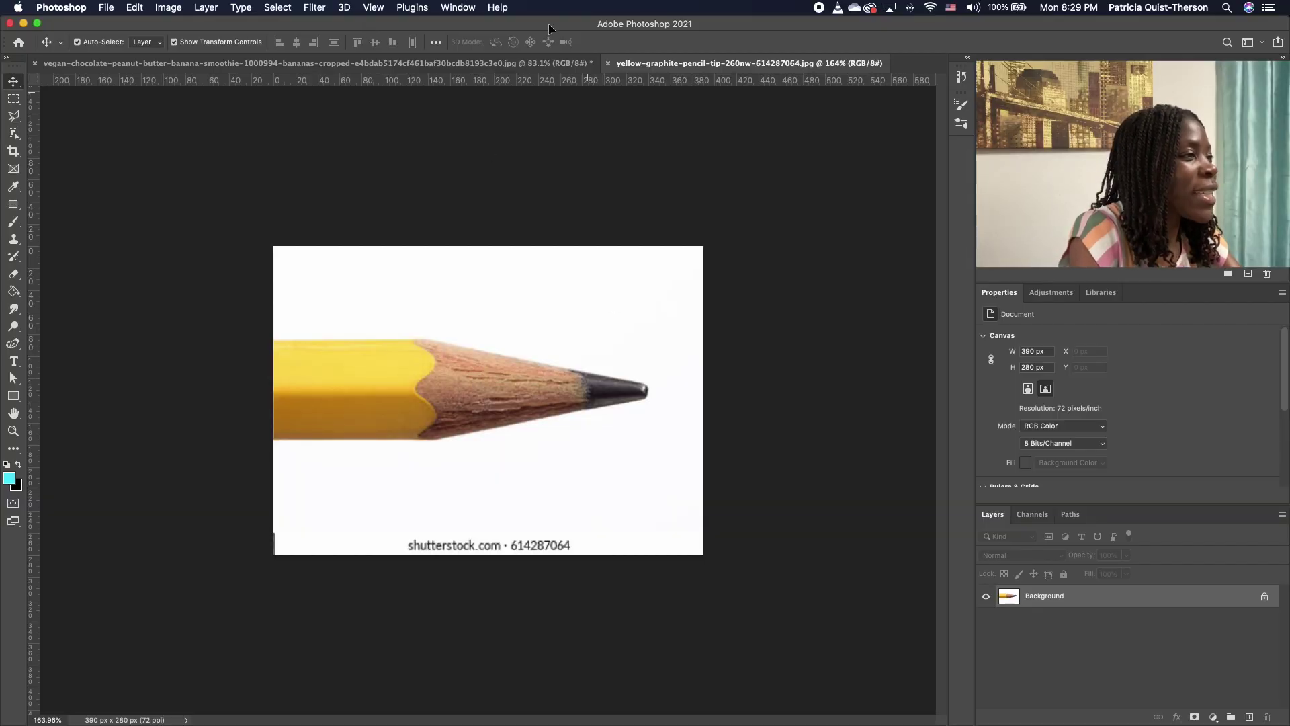
Step: Paste the pencil photo into the banana document as Layer 1 and drag it over the upper banana
left_click(523, 62)
key("super+v")
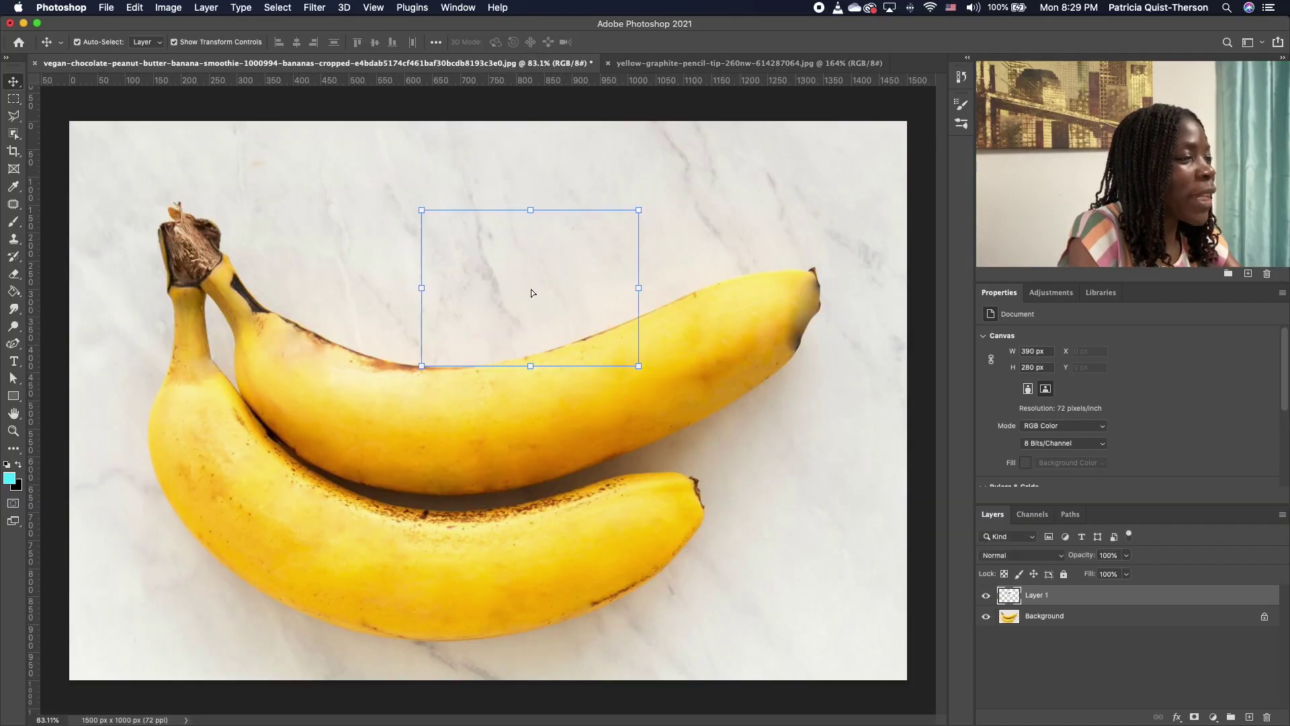
left_click_drag(538, 258, 509, 327)
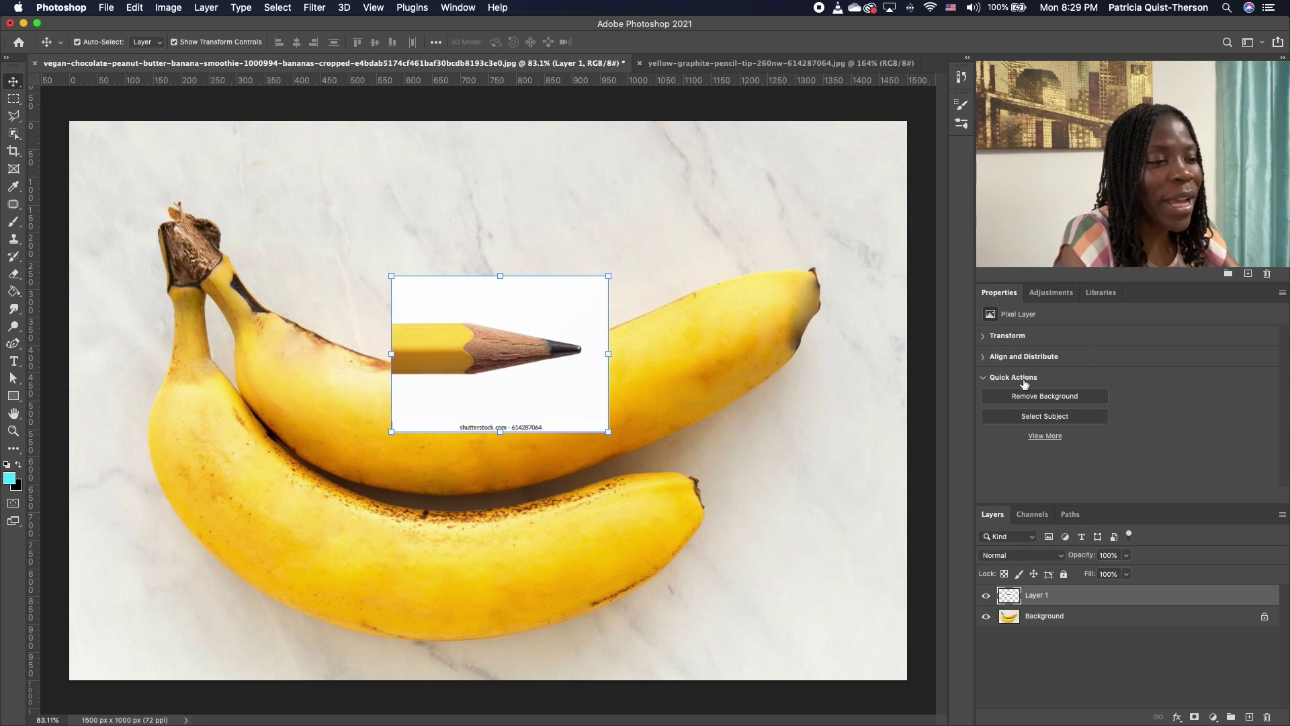
Step: Remove the pencil's white background with Quick Actions and move the pencil onto the upper banana's tip
left_click(1052, 398)
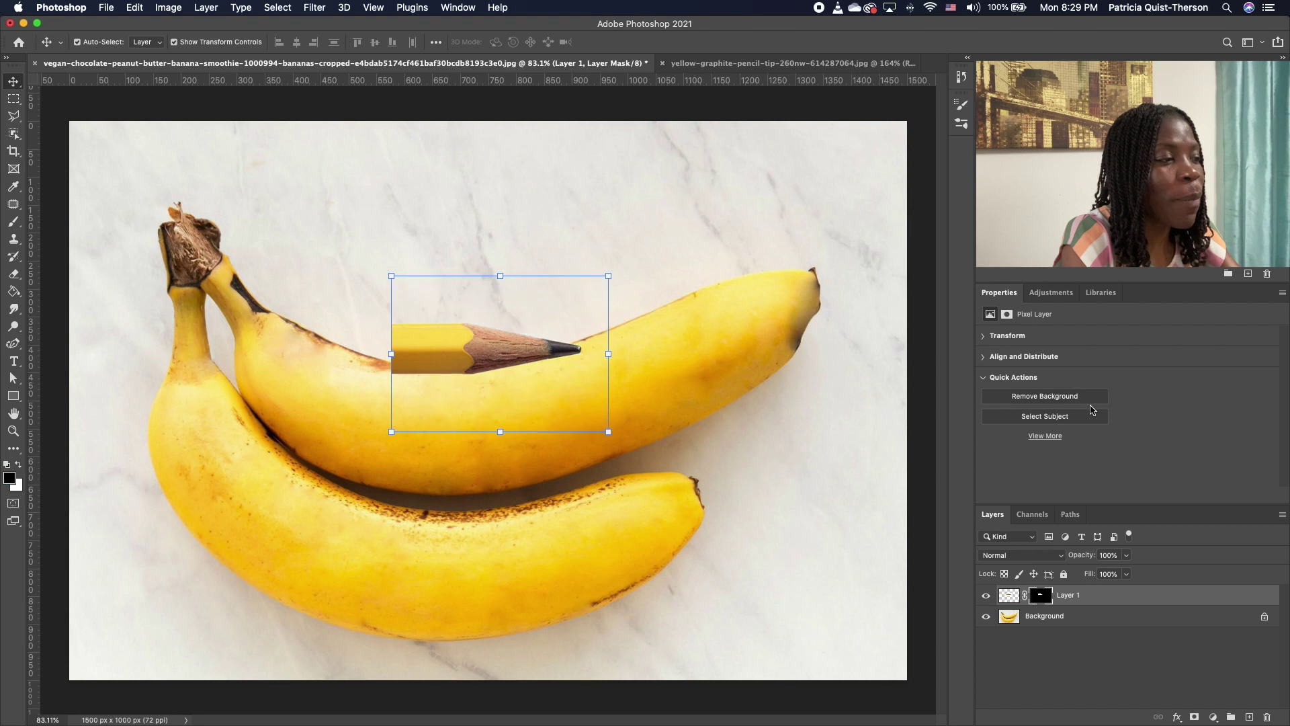
mouse_move(512, 363)
left_mouse_down()
mouse_move(537, 286)
mouse_move(681, 375)
left_mouse_up()
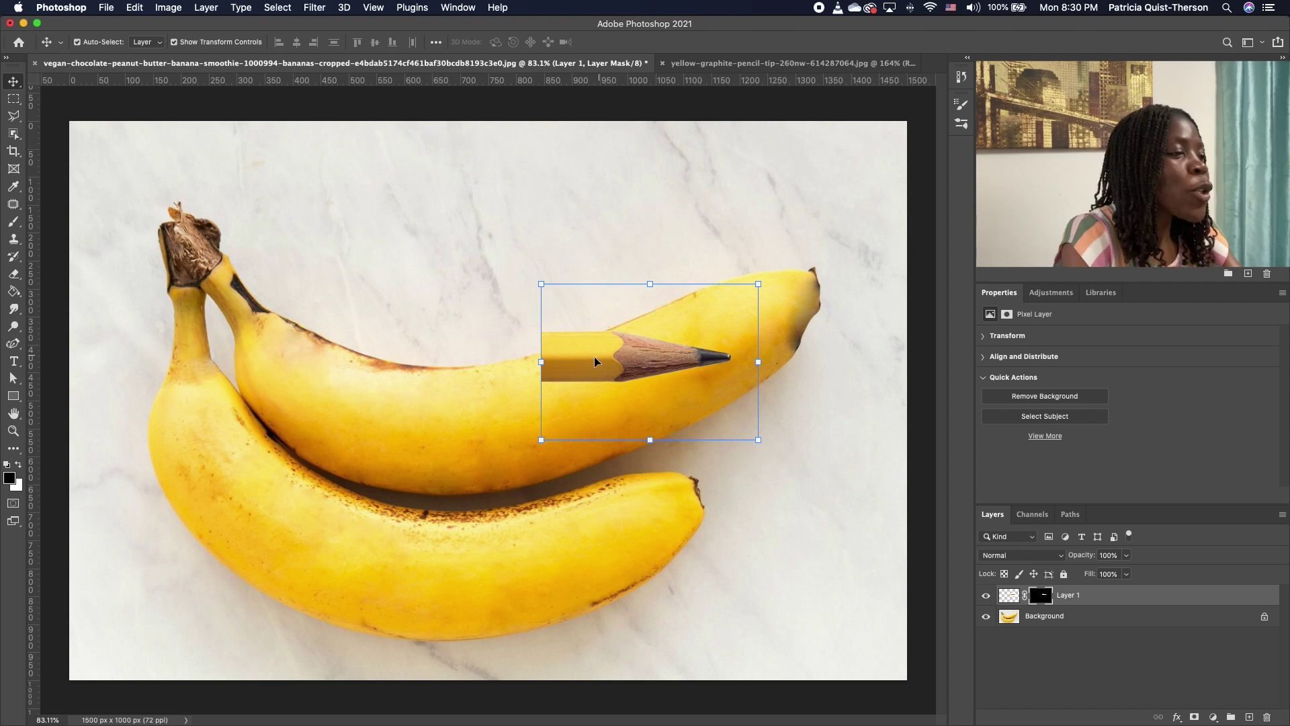
mouse_move(600, 365)
left_mouse_down()
mouse_move(628, 403)
mouse_move(631, 375)
left_mouse_up()
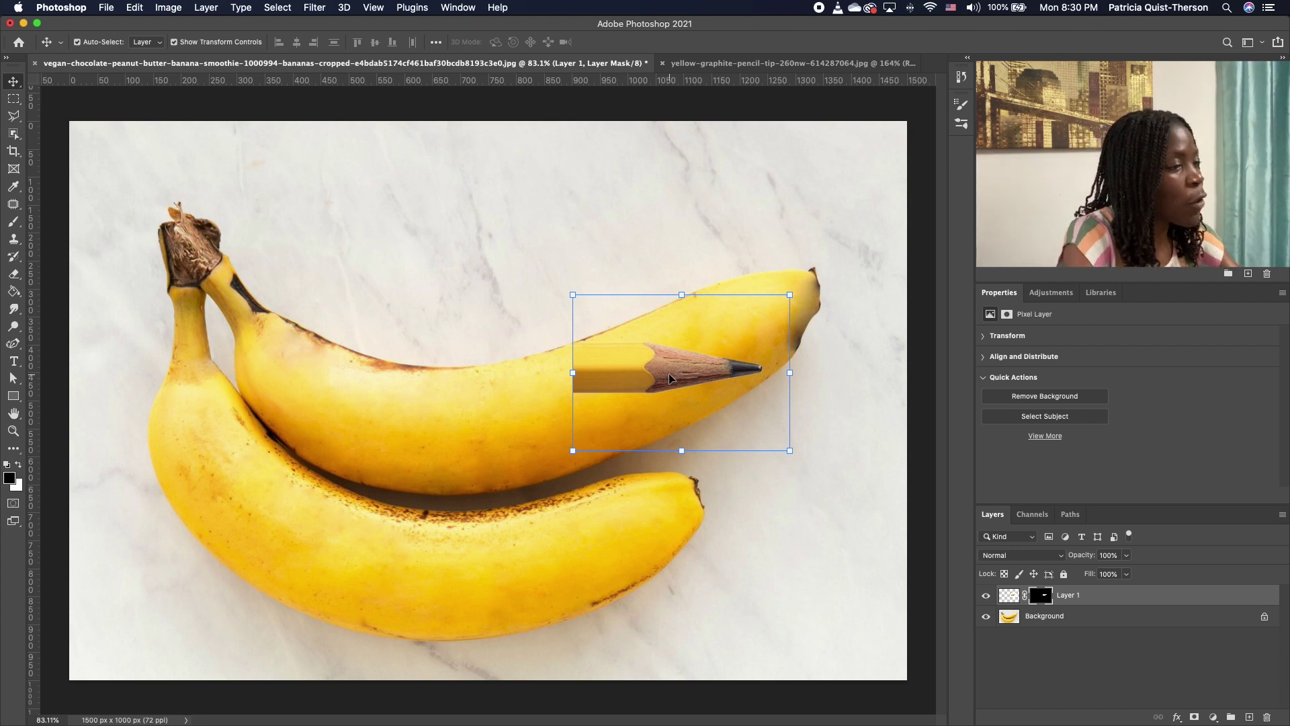
mouse_move(668, 373)
left_mouse_down()
mouse_move(677, 381)
mouse_move(752, 301)
mouse_move(756, 370)
mouse_move(687, 391)
mouse_move(679, 381)
left_mouse_up()
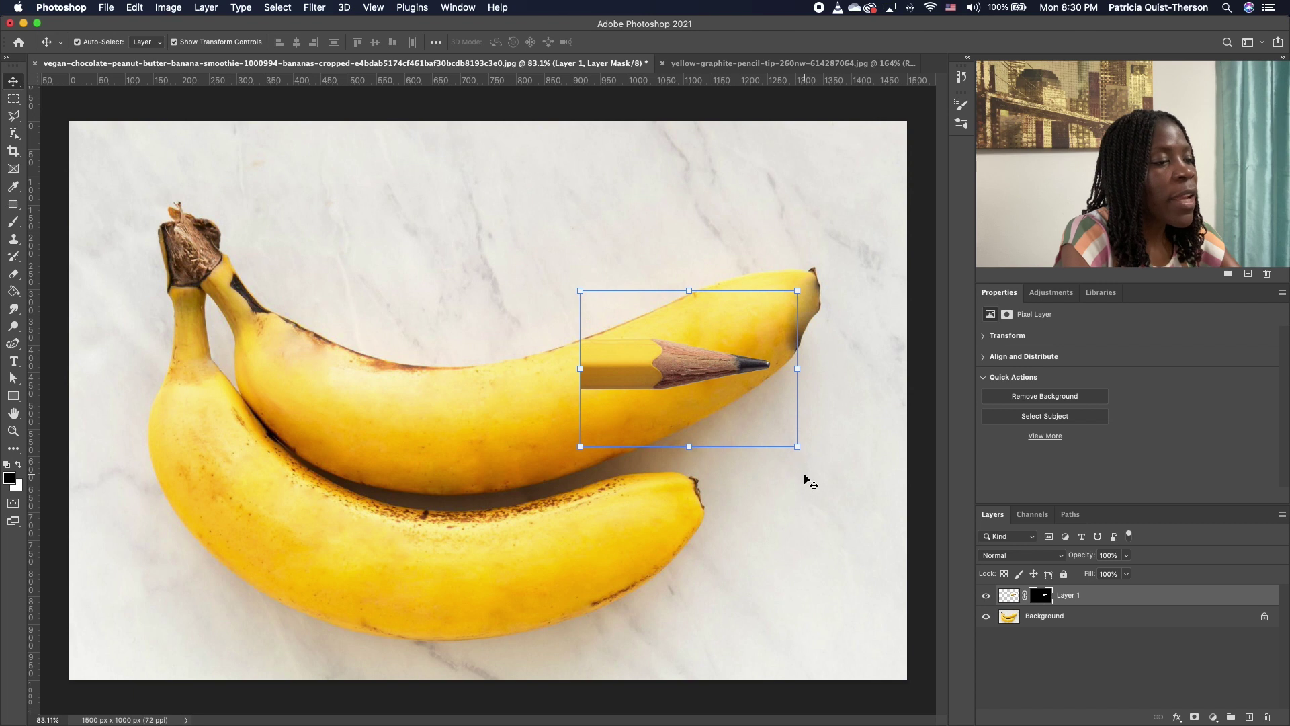
Step: Rotate and enlarge the pencil about 185% so its tip extends the upper banana, pointing up-right
mouse_move(809, 452)
left_mouse_down()
mouse_move(835, 351)
mouse_move(838, 406)
left_mouse_up()
left_click_drag(634, 375, 671, 355)
mouse_move(802, 233)
left_mouse_down()
mouse_move(830, 191)
mouse_move(922, 131)
mouse_move(887, 98)
left_mouse_up()
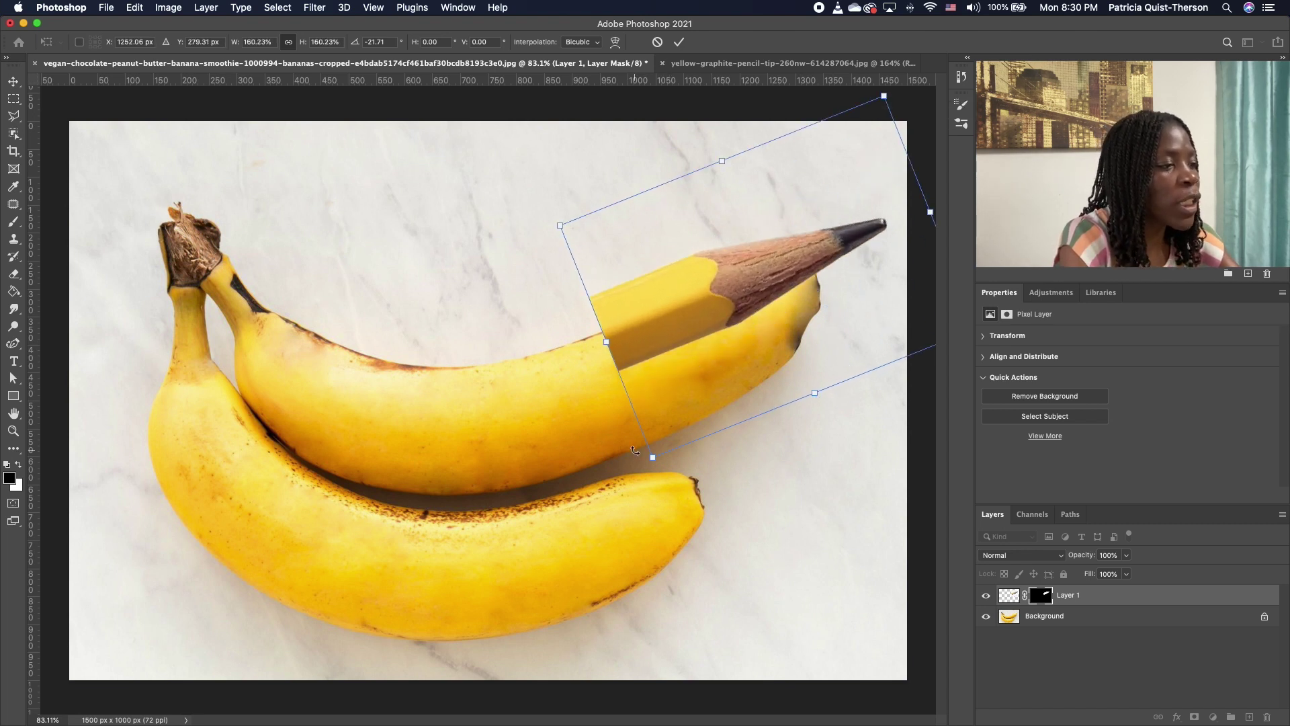
left_click_drag(653, 456, 591, 518)
key("super+minus")
mouse_move(618, 370)
left_mouse_down()
mouse_move(642, 339)
mouse_move(659, 340)
mouse_move(610, 370)
mouse_move(671, 381)
mouse_move(655, 353)
left_mouse_up()
key("Return")
left_click_drag(821, 514, 849, 476)
left_click_drag(584, 416, 594, 405)
Step: Apply Edit > Transform > Warp to Layer 1 and pull the grid's top-left corner up-left
left_click(135, 7)
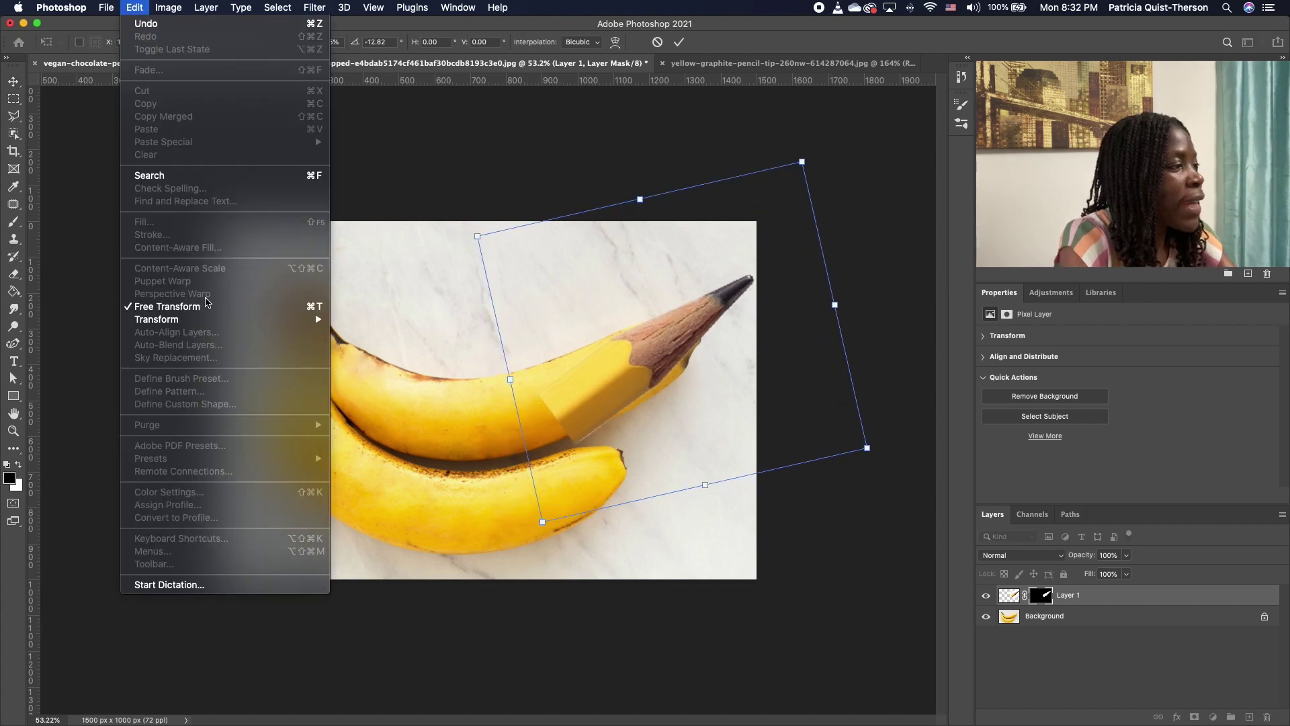
mouse_move(210, 327)
left_click(369, 415)
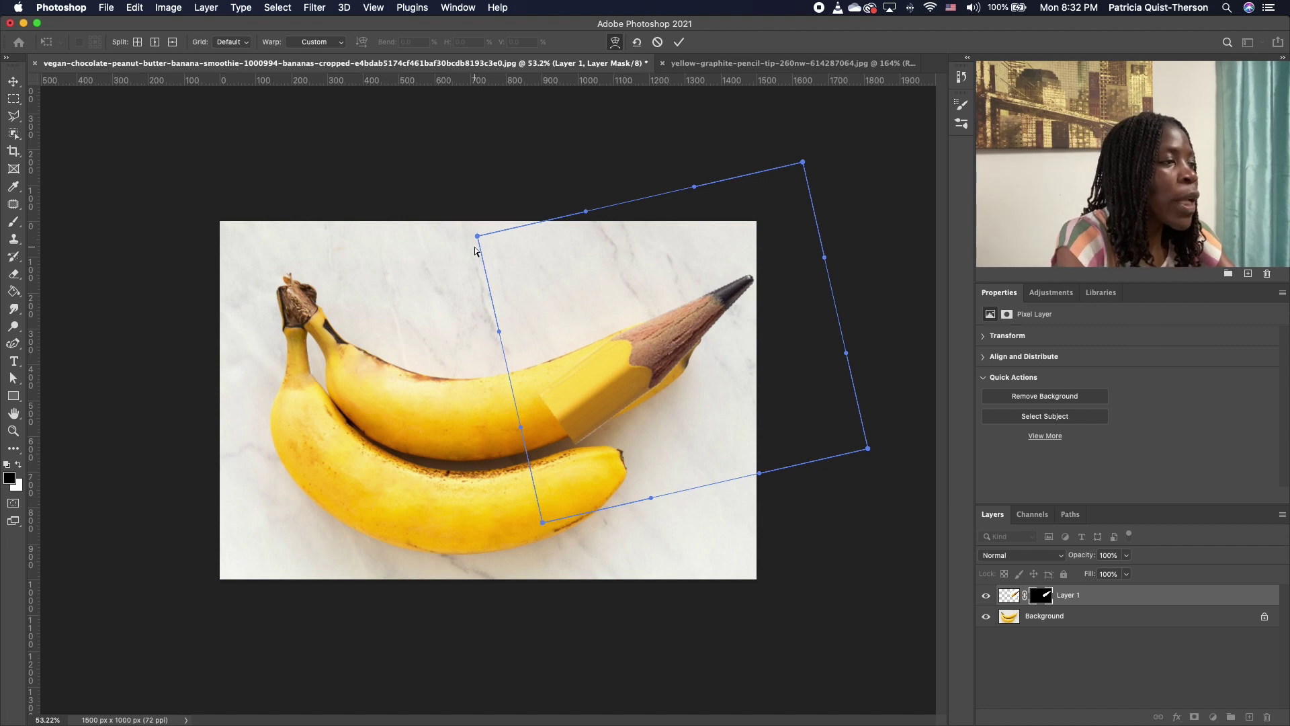
left_click_drag(475, 239, 454, 211)
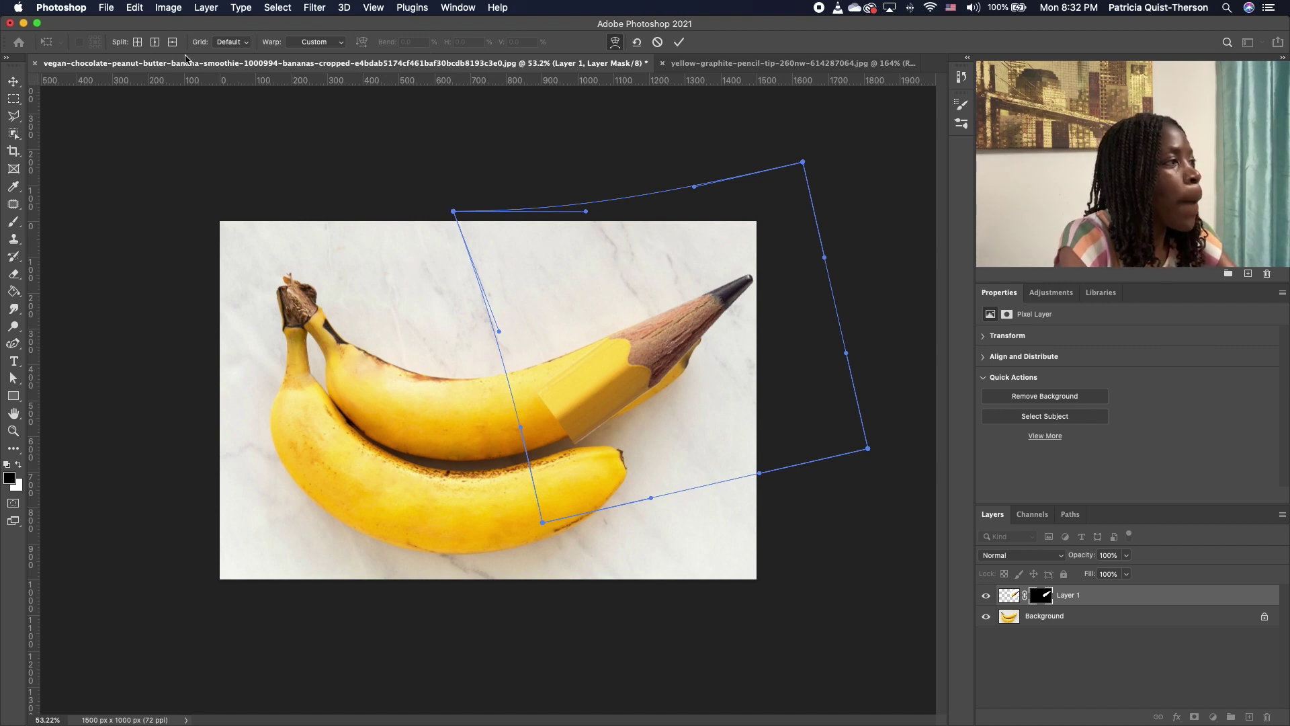
Step: Add three crosswise splits to the pencil's warp mesh and pull its left point up-left
left_click(137, 42)
left_click(577, 223)
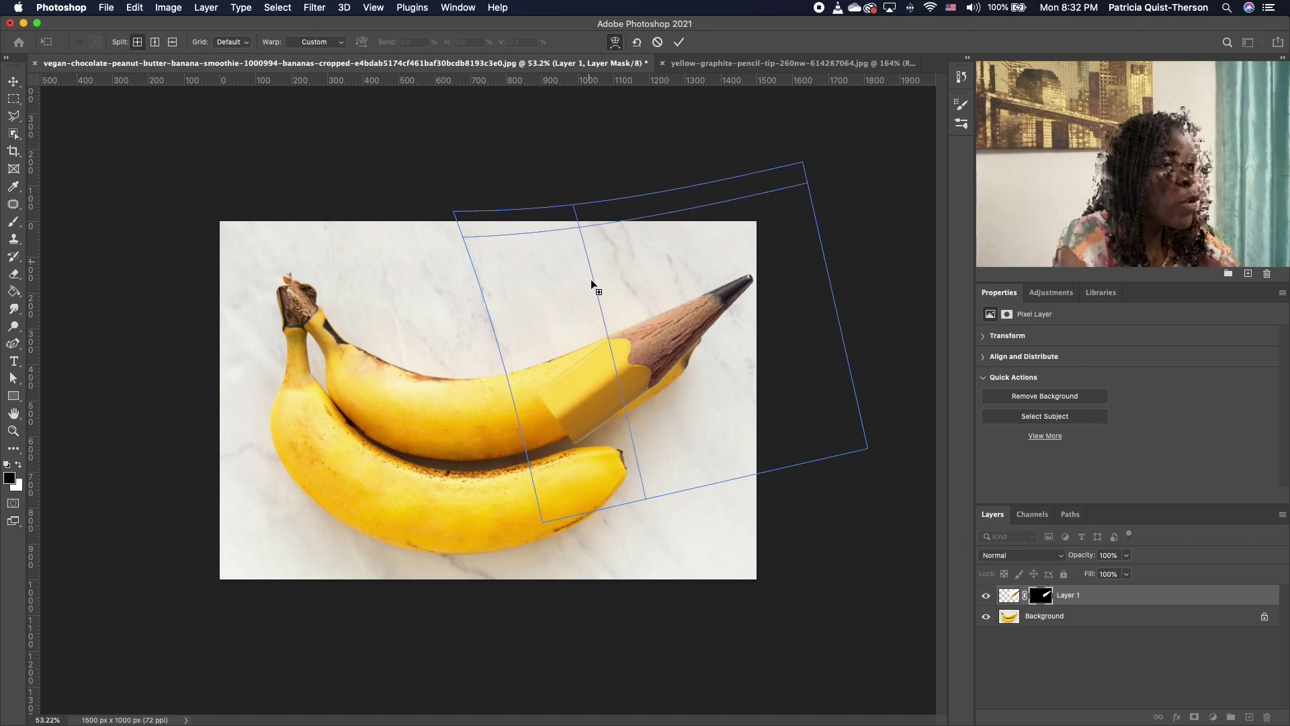
left_click(597, 342)
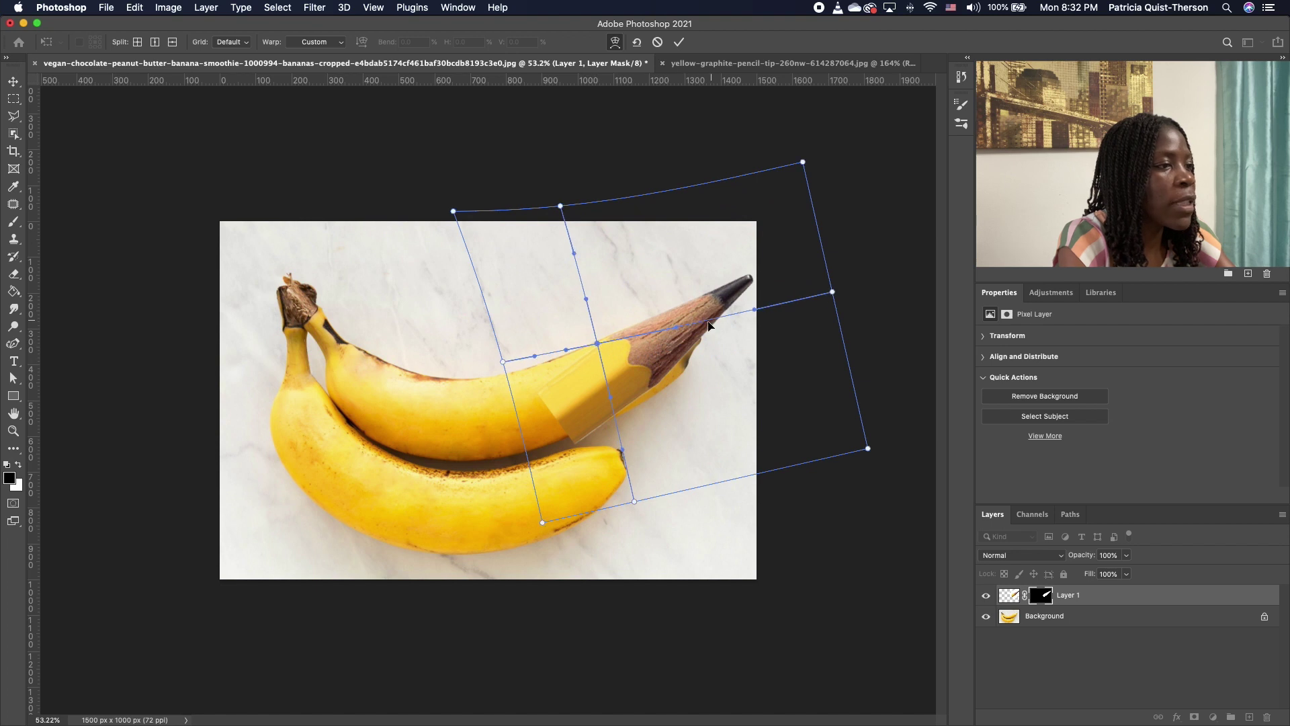
left_click(138, 41)
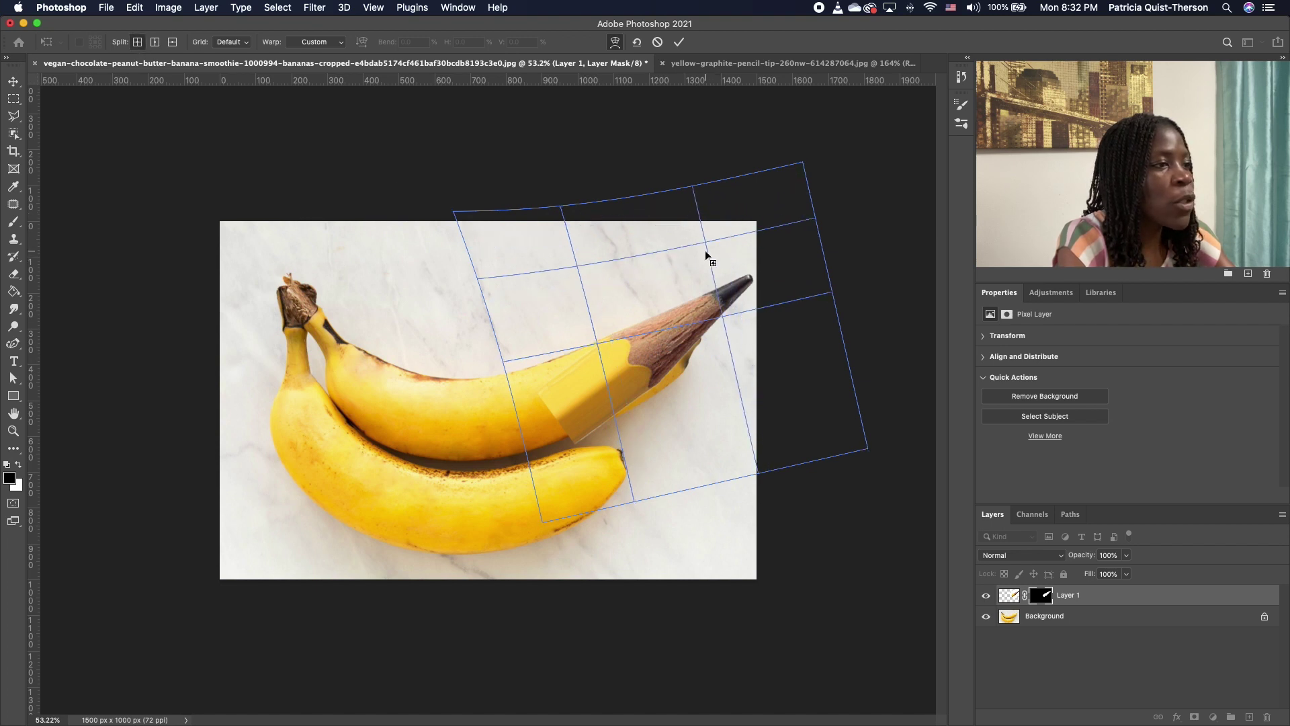
left_click(711, 266)
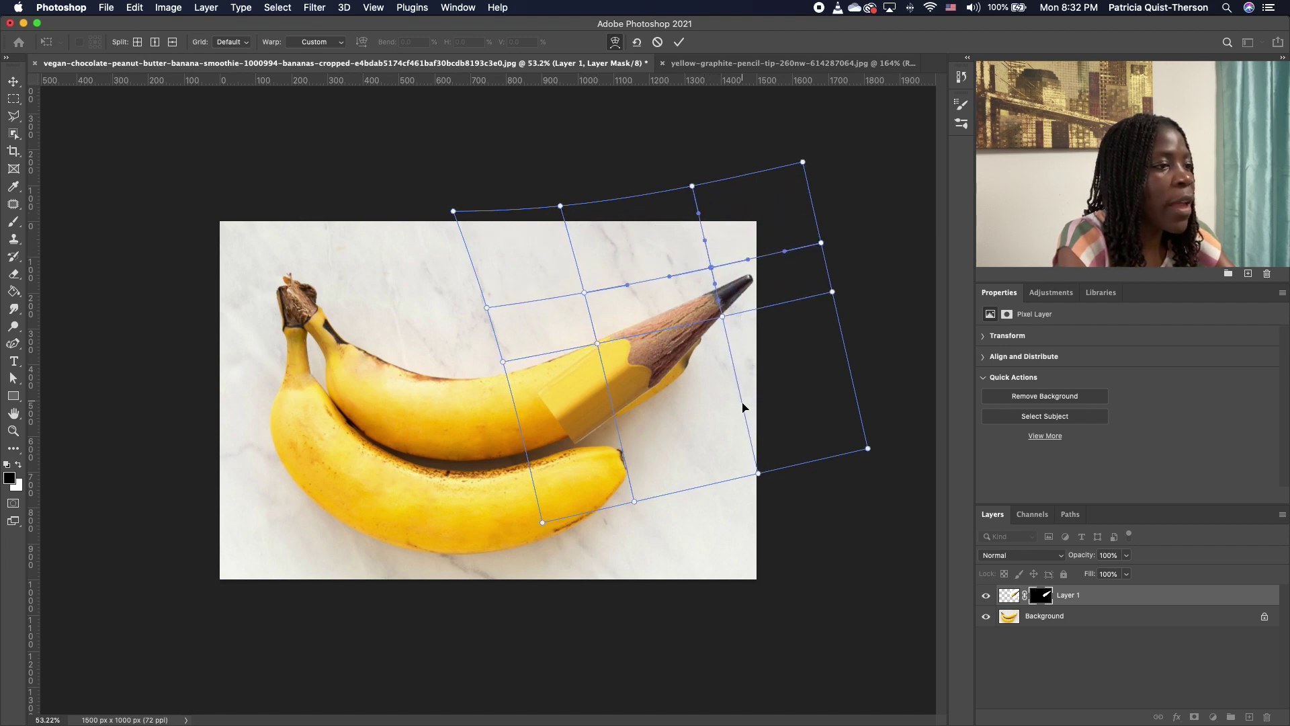
left_click(138, 43)
left_click(691, 390)
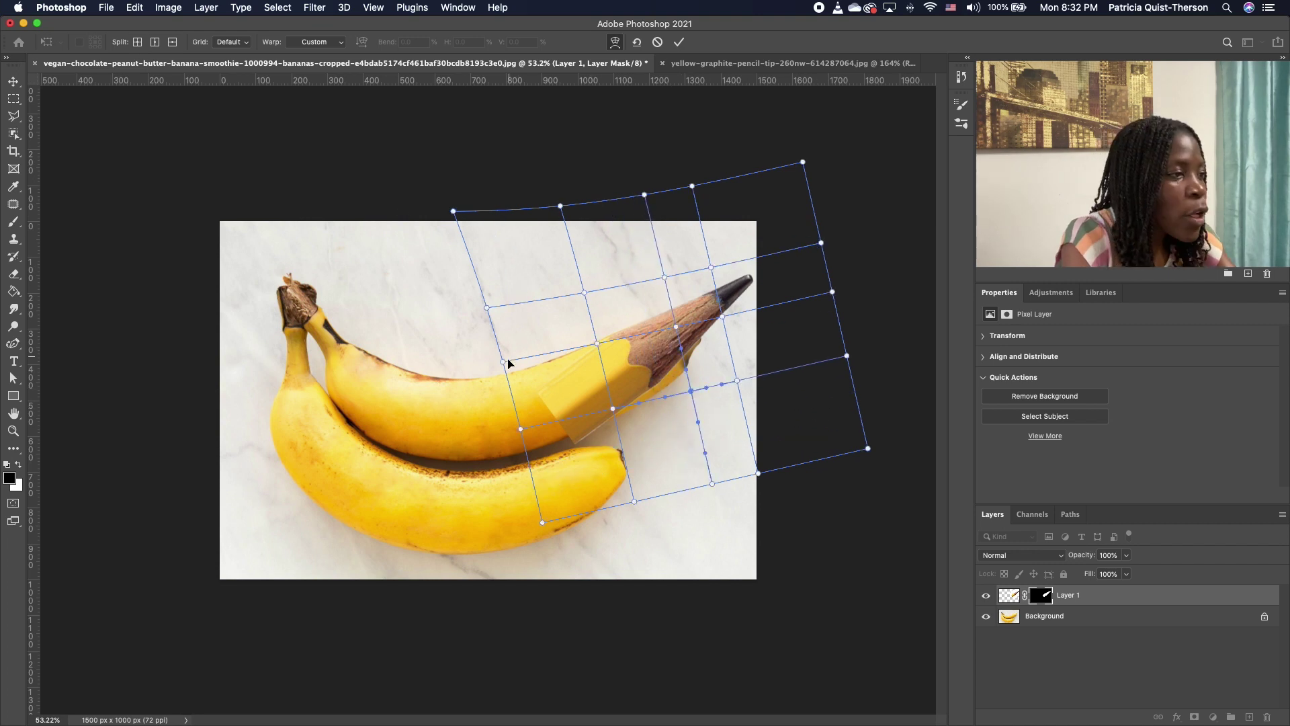
left_click_drag(504, 361, 471, 327)
left_click(596, 345)
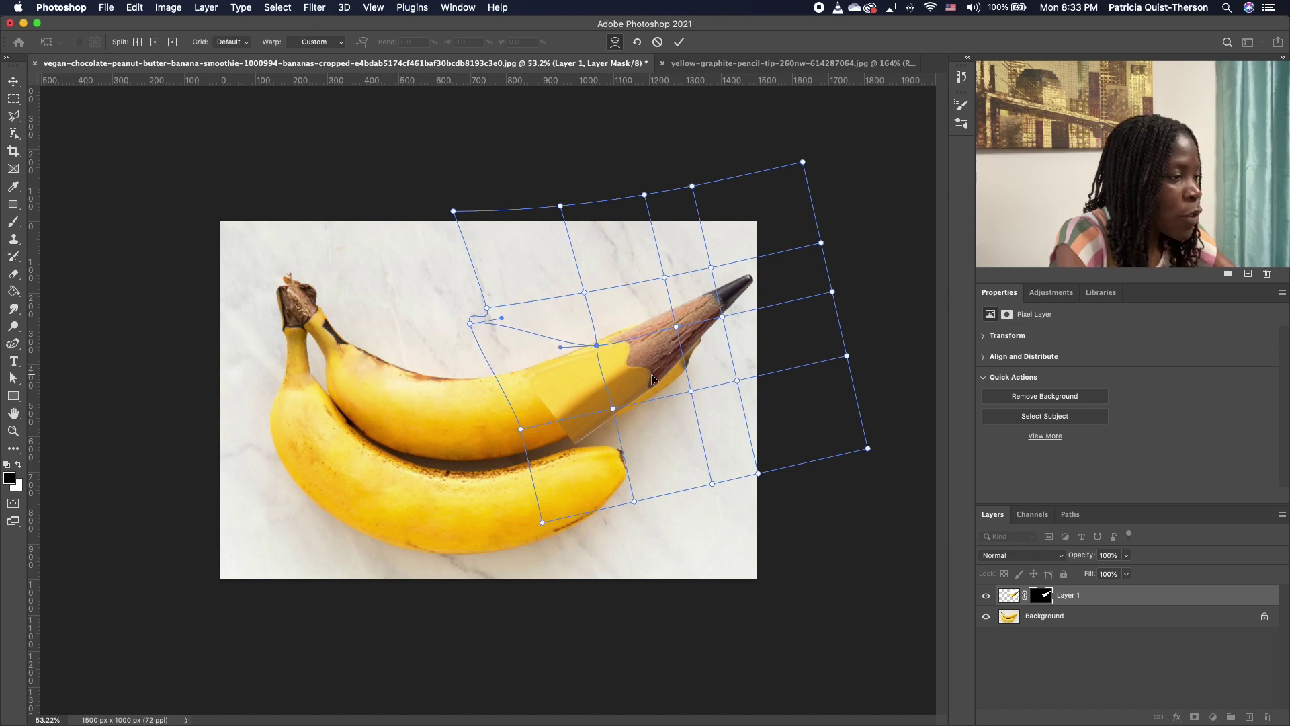
Step: Drag the warp mesh points to bend the pencil body toward the banana's curve
scroll(647, 377, "up", 5)
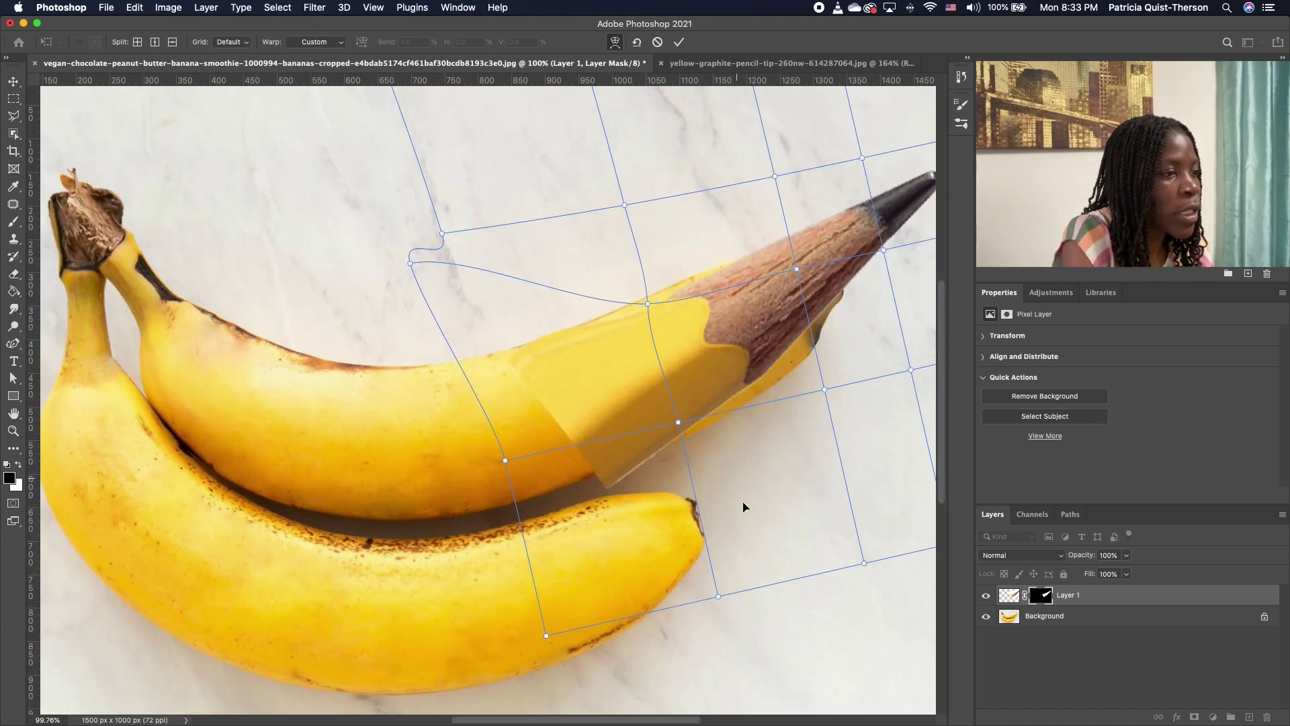
left_click_drag(543, 630, 477, 582)
mouse_move(504, 461)
left_mouse_down()
mouse_move(469, 445)
mouse_move(414, 459)
left_mouse_up()
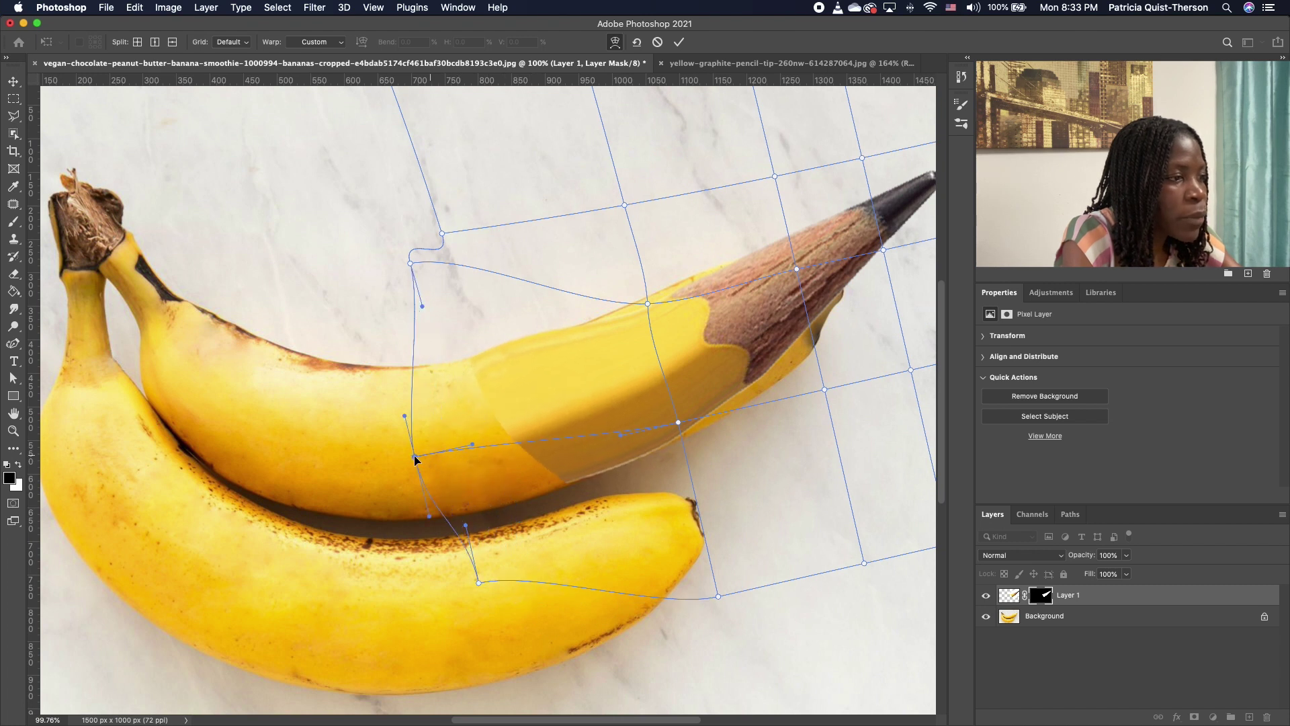
mouse_move(823, 391)
left_mouse_down()
mouse_move(858, 405)
mouse_move(839, 395)
left_mouse_up()
left_click_drag(678, 422, 723, 409)
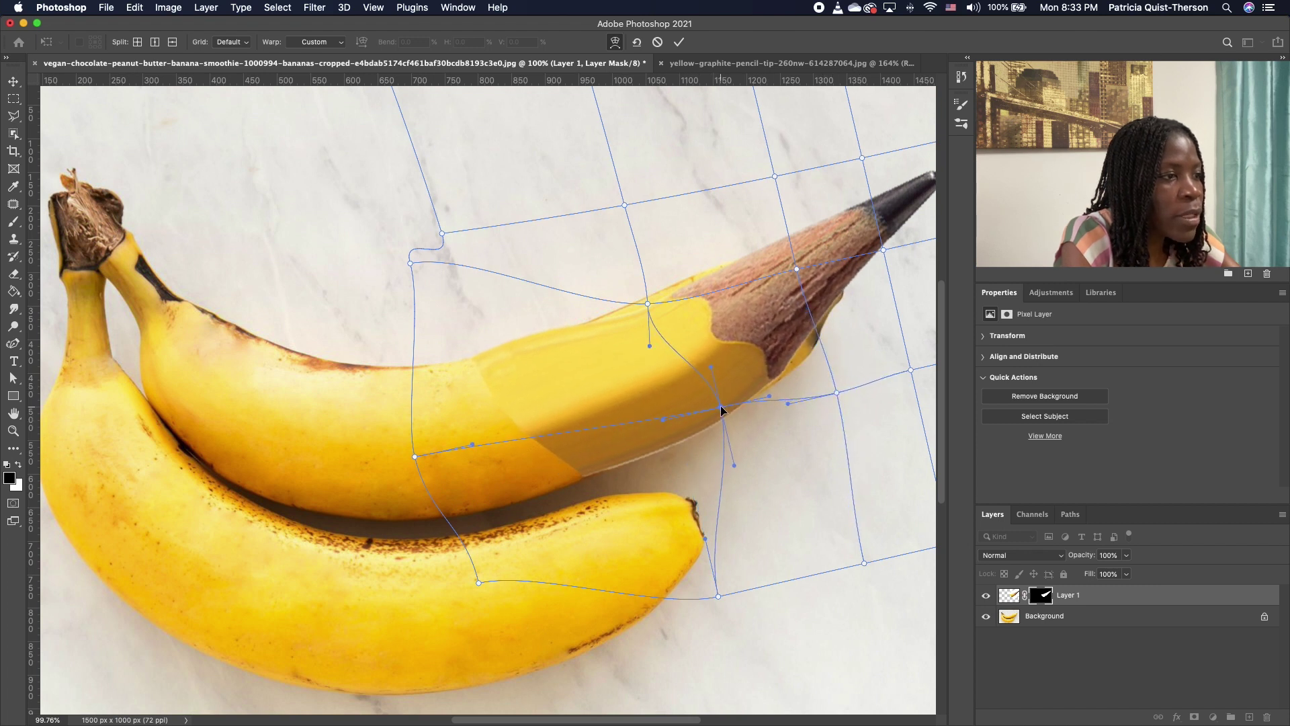
left_click_drag(648, 307, 637, 289)
left_click_drag(470, 253, 492, 295)
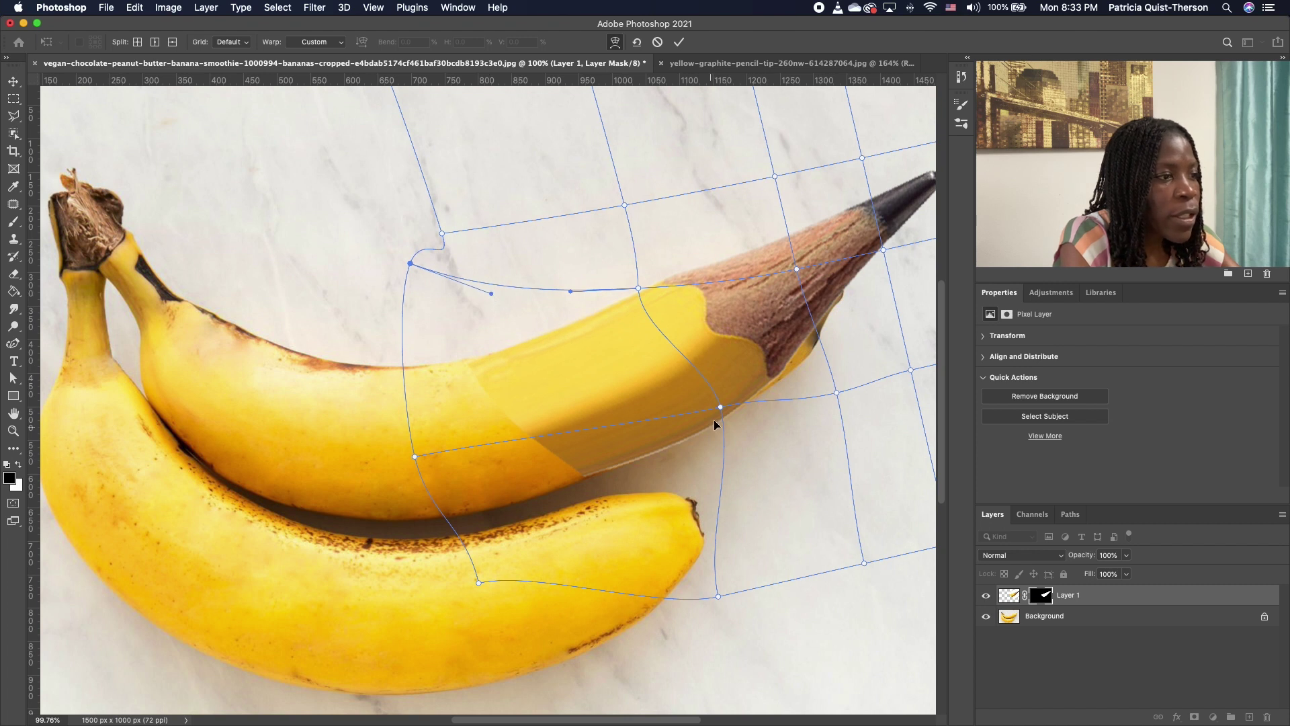
Step: Fine-tune the mesh points around the pencil's sharpened tip and straighten one curve
left_click_drag(720, 407, 723, 403)
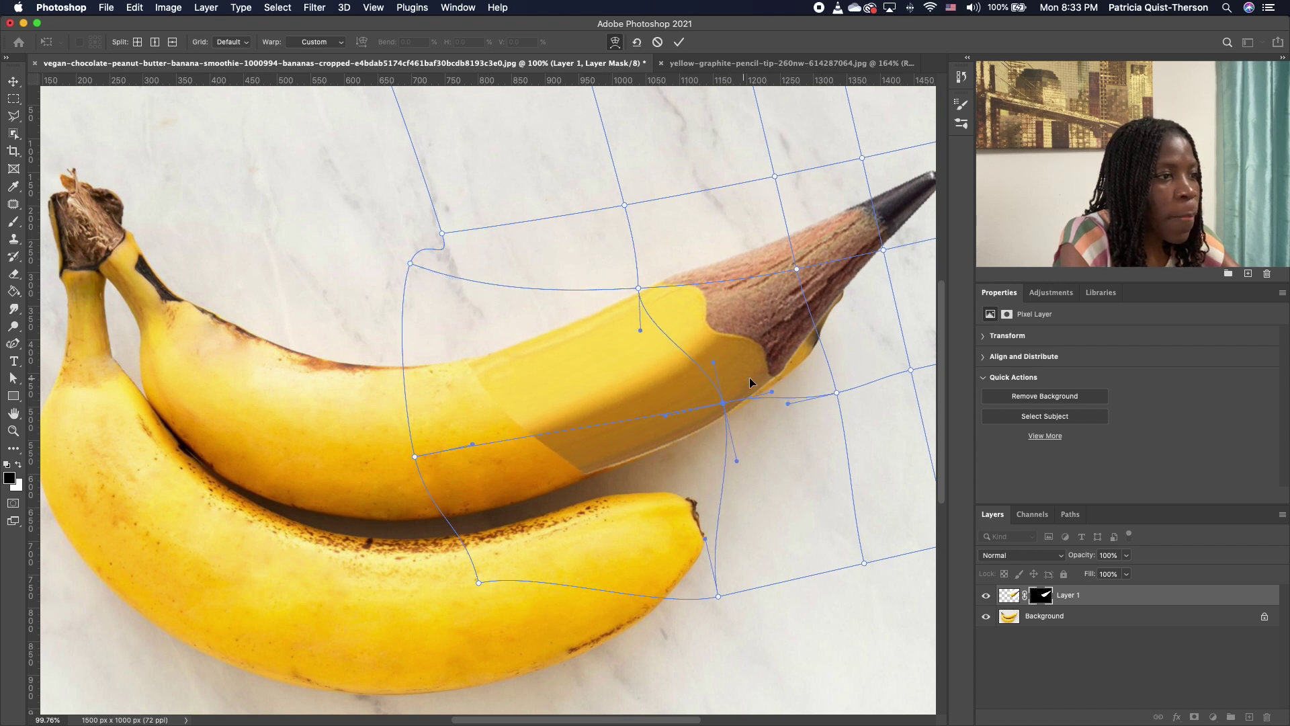
left_click_drag(793, 268, 795, 267)
mouse_move(723, 403)
left_mouse_down()
mouse_move(785, 387)
mouse_move(798, 399)
mouse_move(855, 376)
mouse_move(847, 392)
left_mouse_up()
left_click_drag(807, 311, 810, 313)
left_click_drag(884, 250, 776, 274)
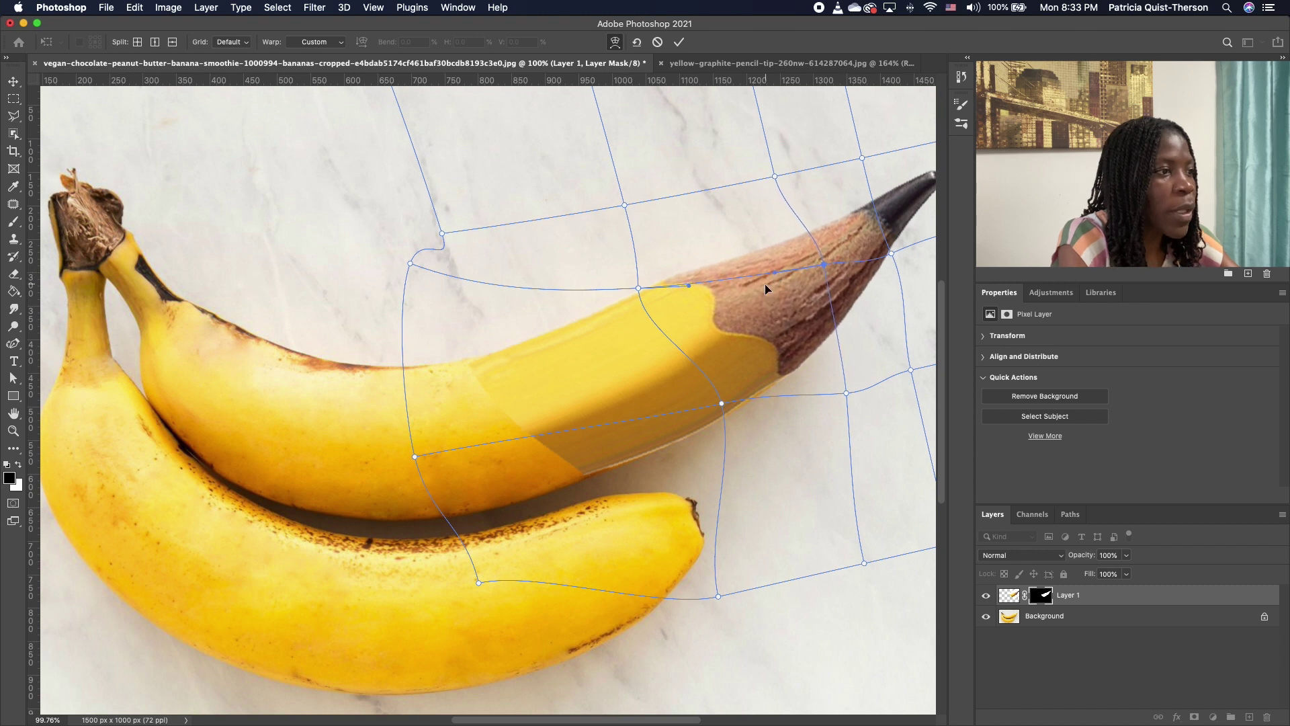
left_click_drag(720, 407, 723, 410)
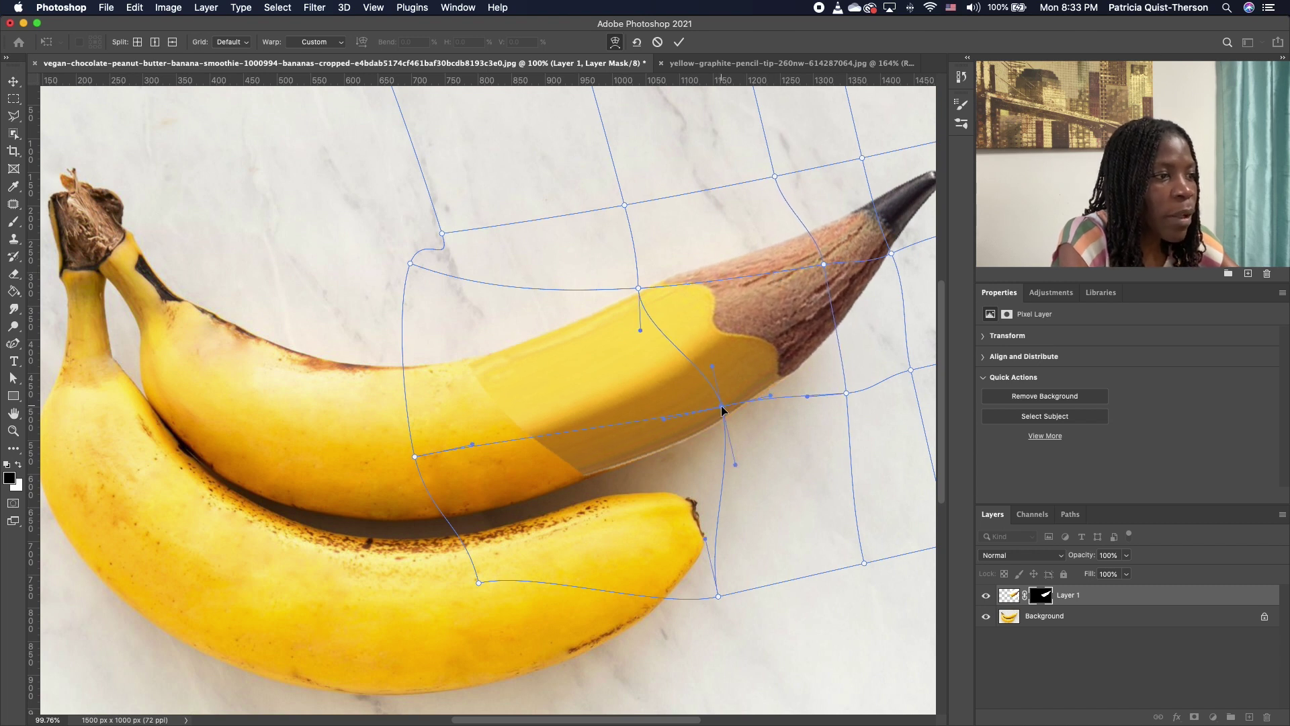
left_click(774, 403)
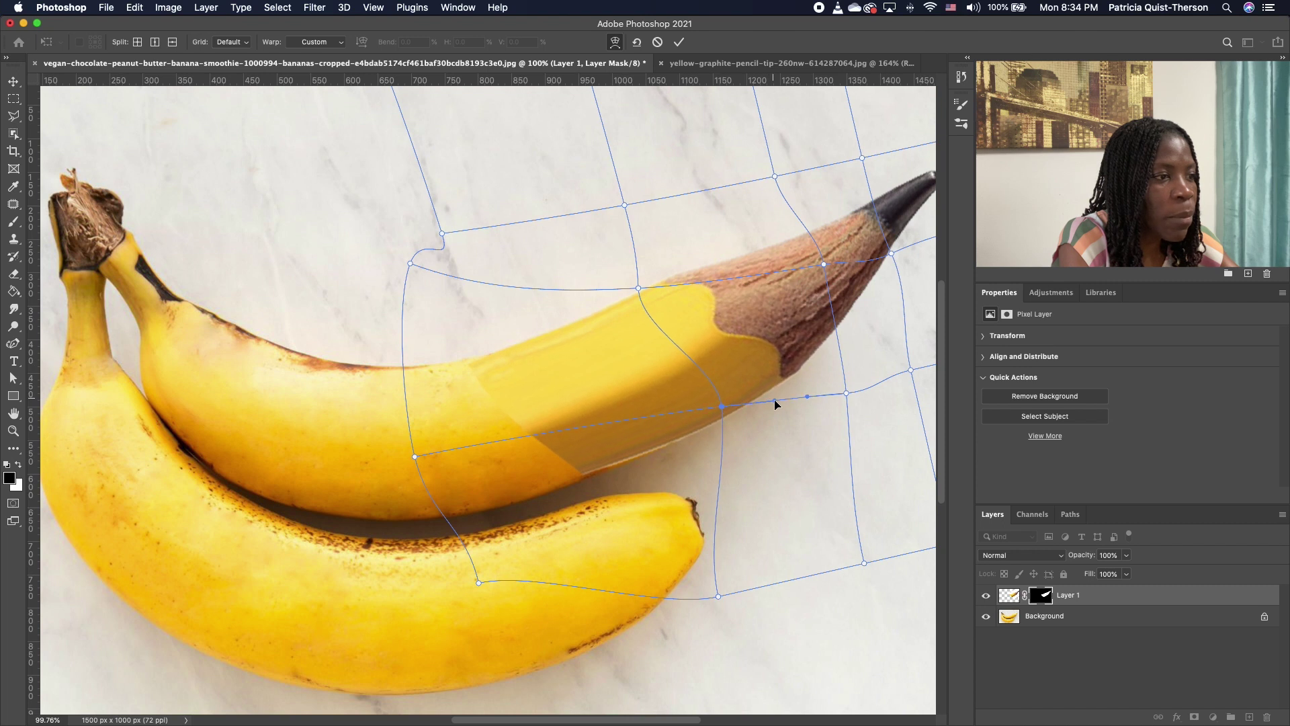
key("super+minus")
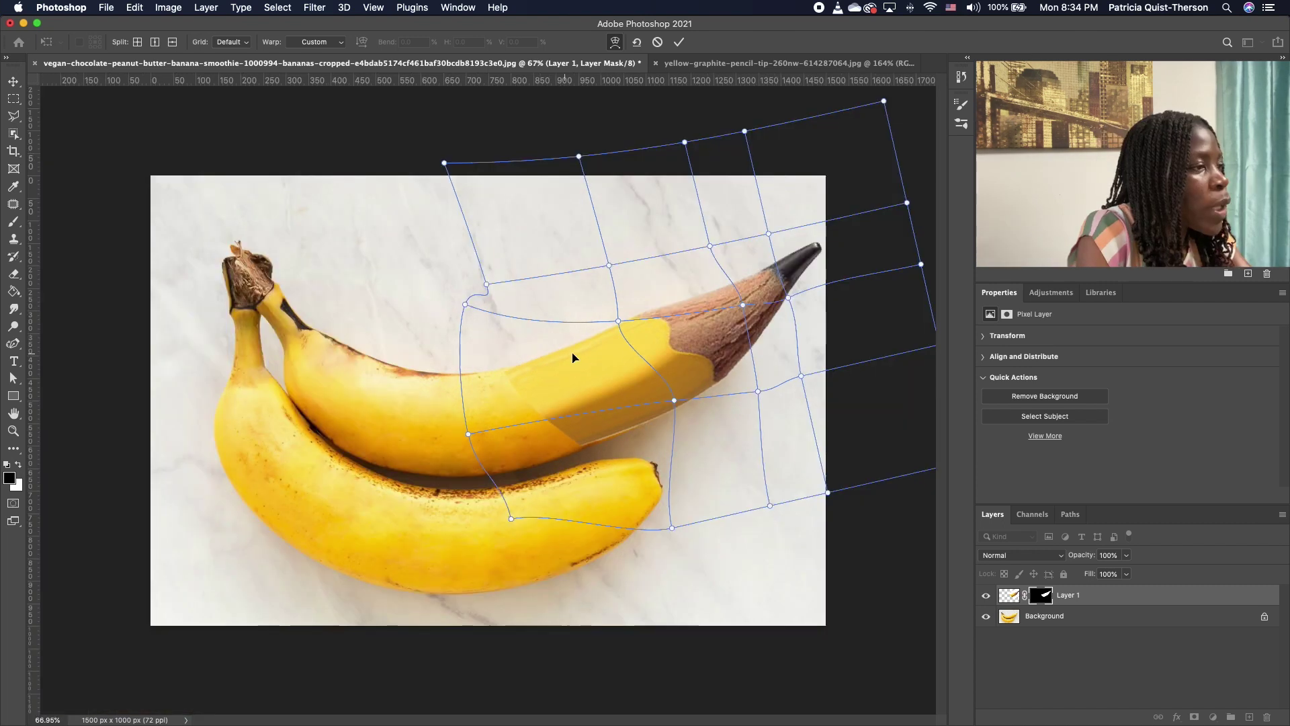
Step: Commit the pencil warp and scroll the view to inspect the blend with the banana
left_click(678, 42)
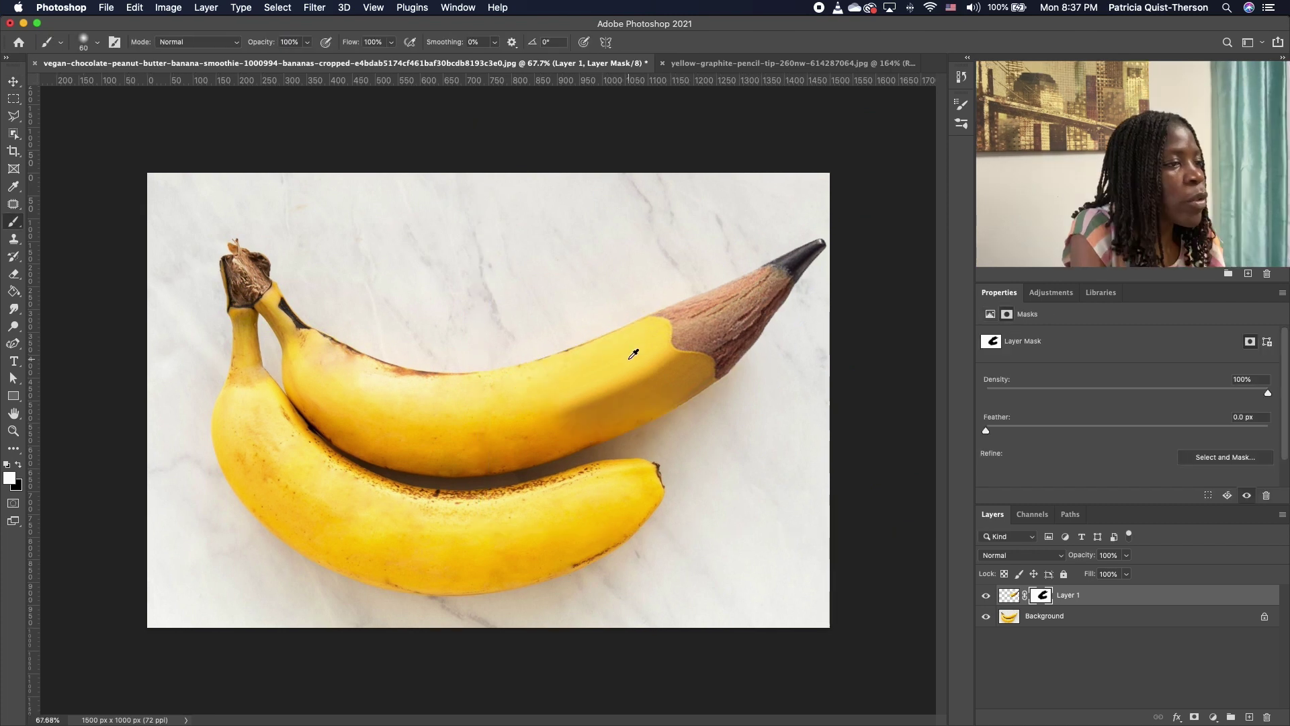
scroll(634, 354, "up", 2)
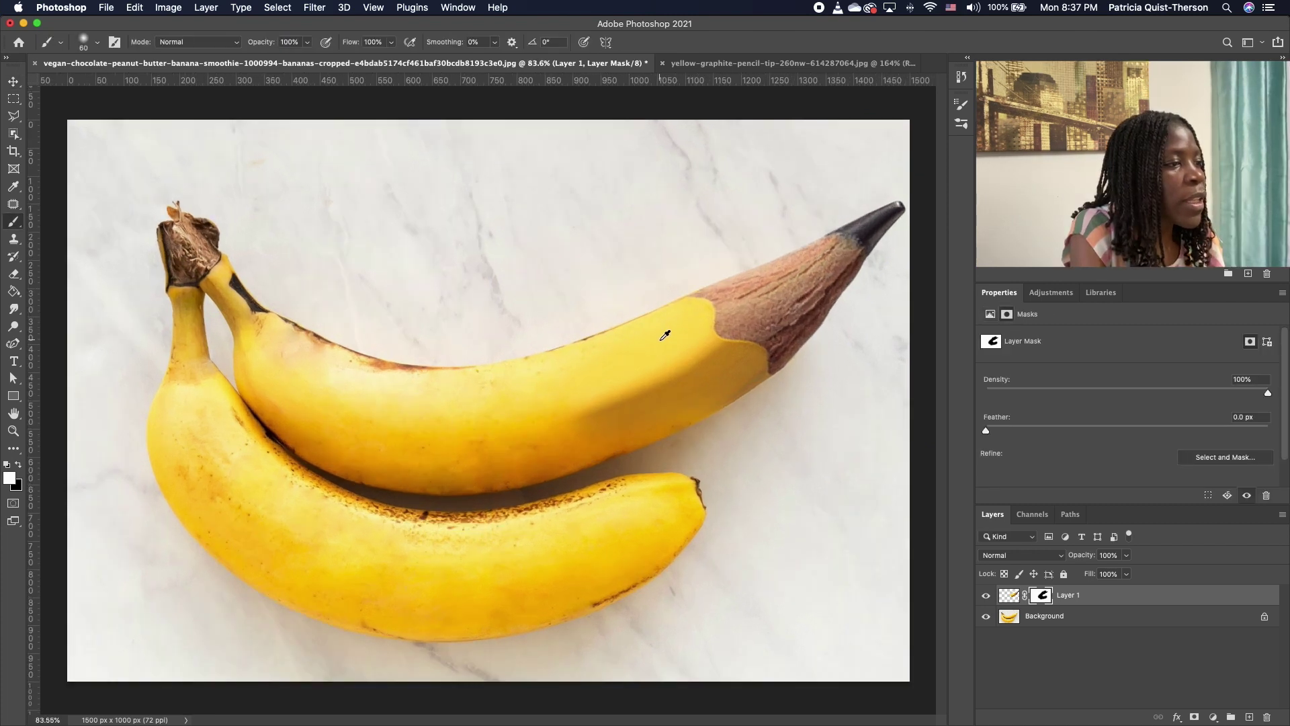
scroll(665, 335, "down", 2)
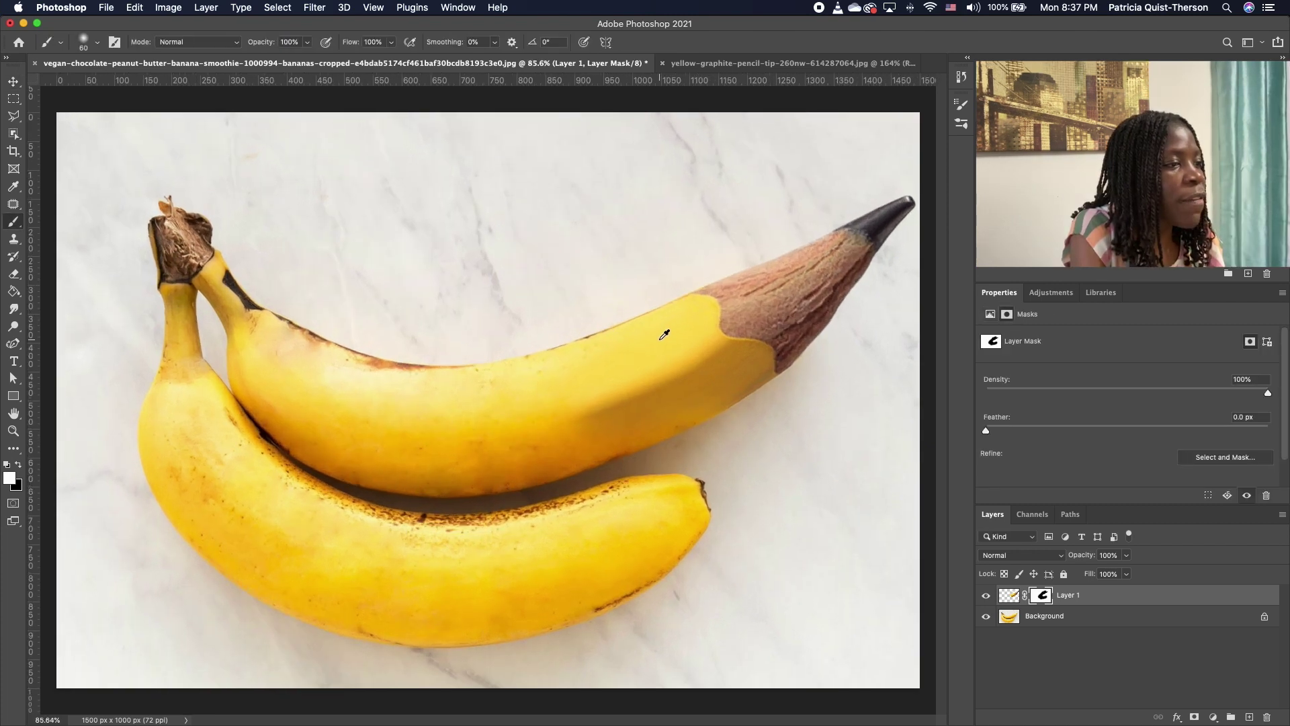
scroll(665, 335, "down", 3)
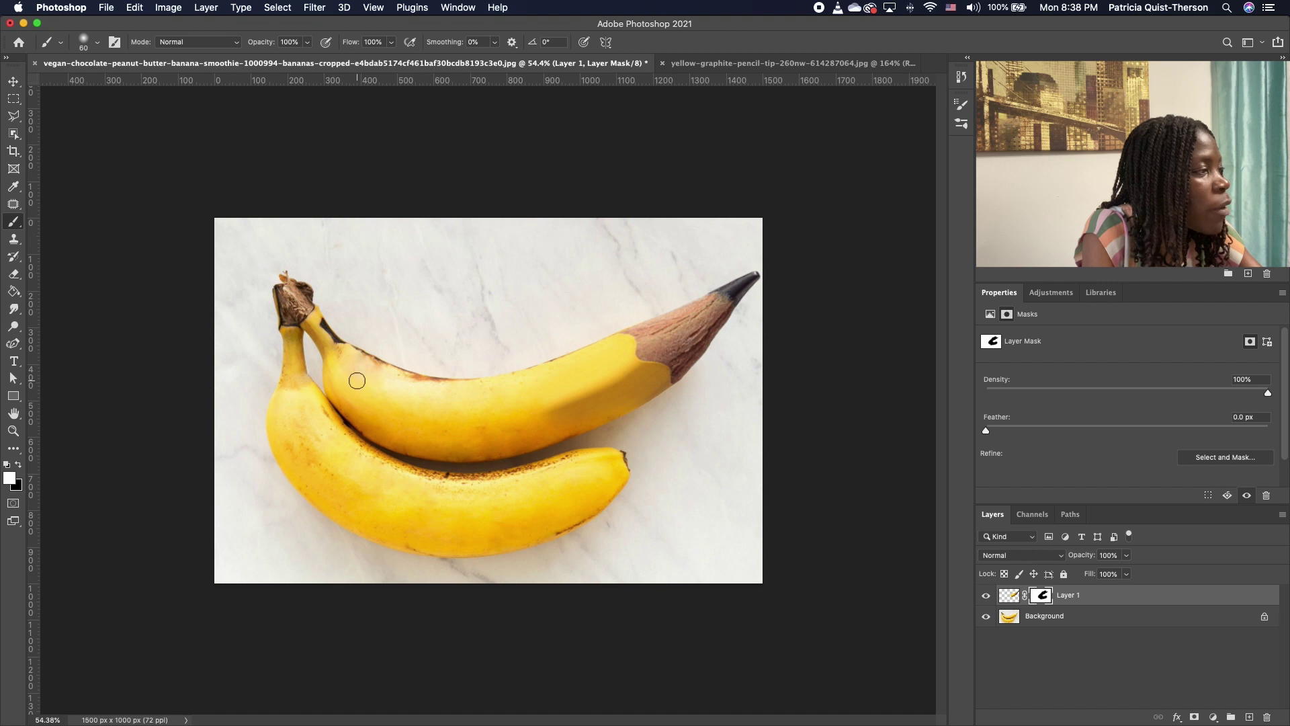
Step: Lasso a patch of banana skin at the pencil junction and copy it onto Layer 2
left_click(13, 119)
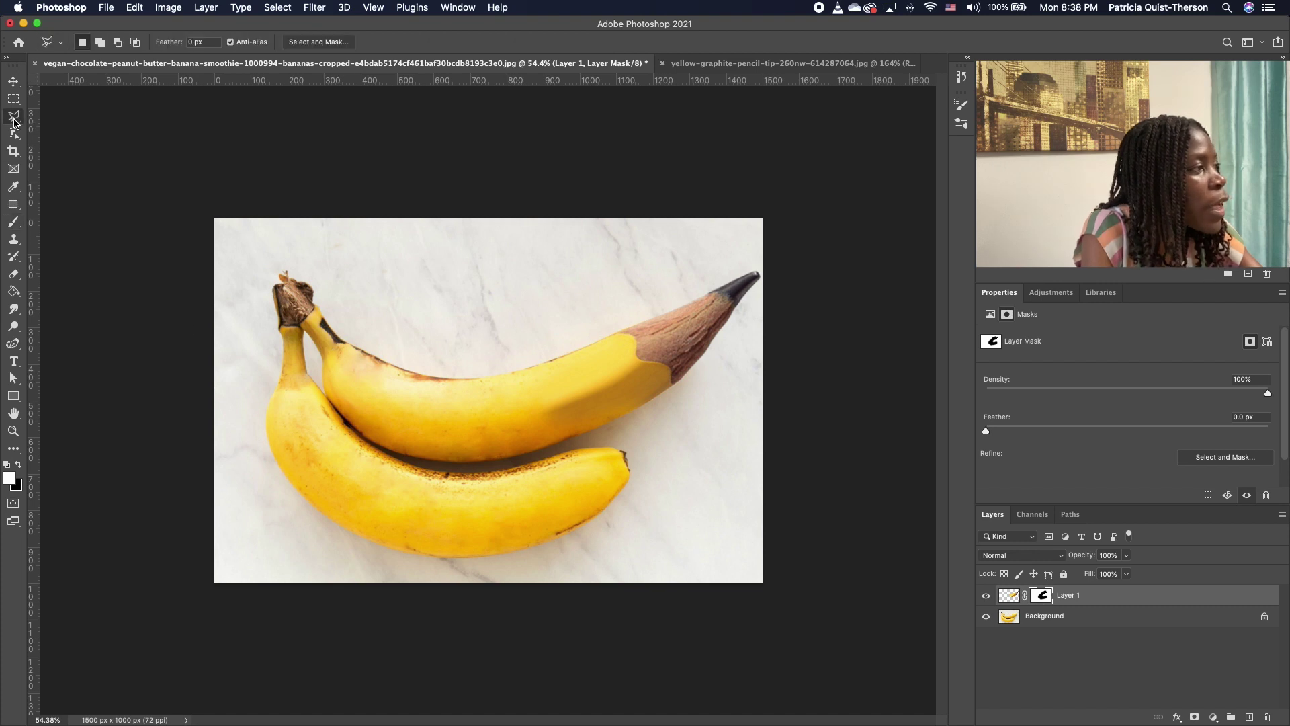
left_click(1011, 595)
left_click(623, 345)
left_click(507, 392)
left_click(524, 429)
left_click(562, 430)
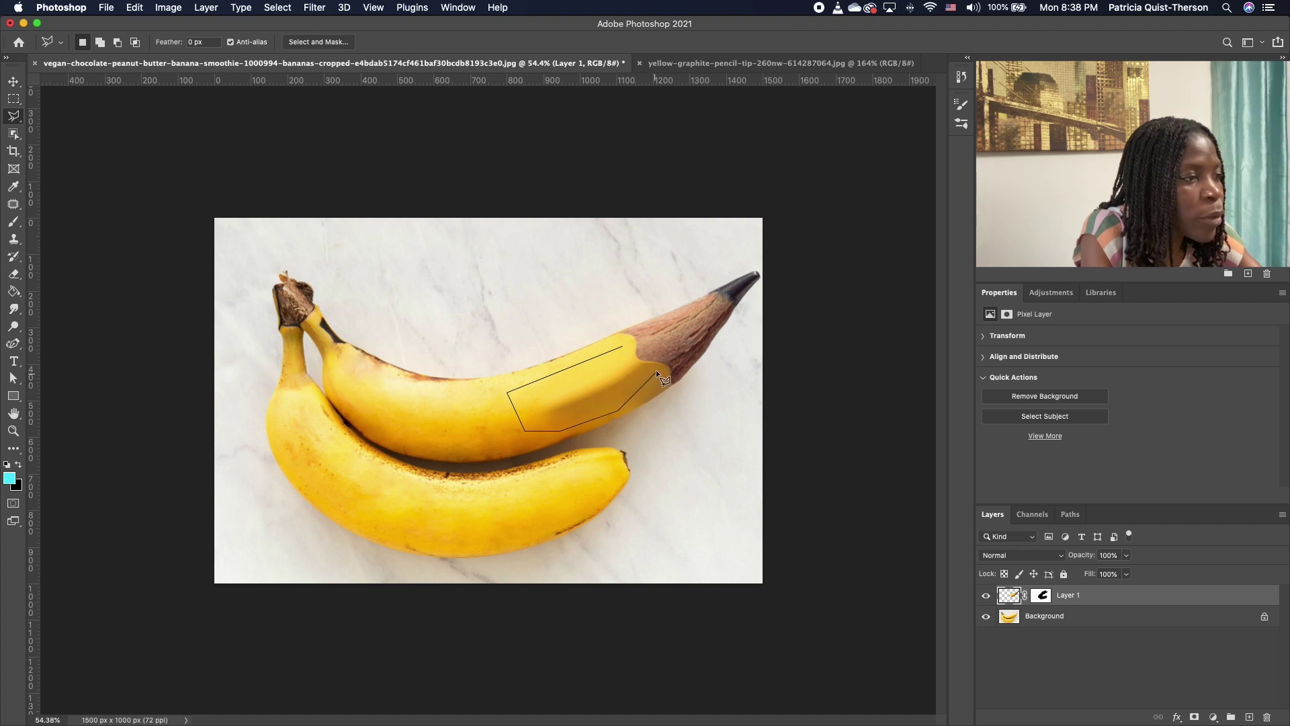
left_click(623, 349)
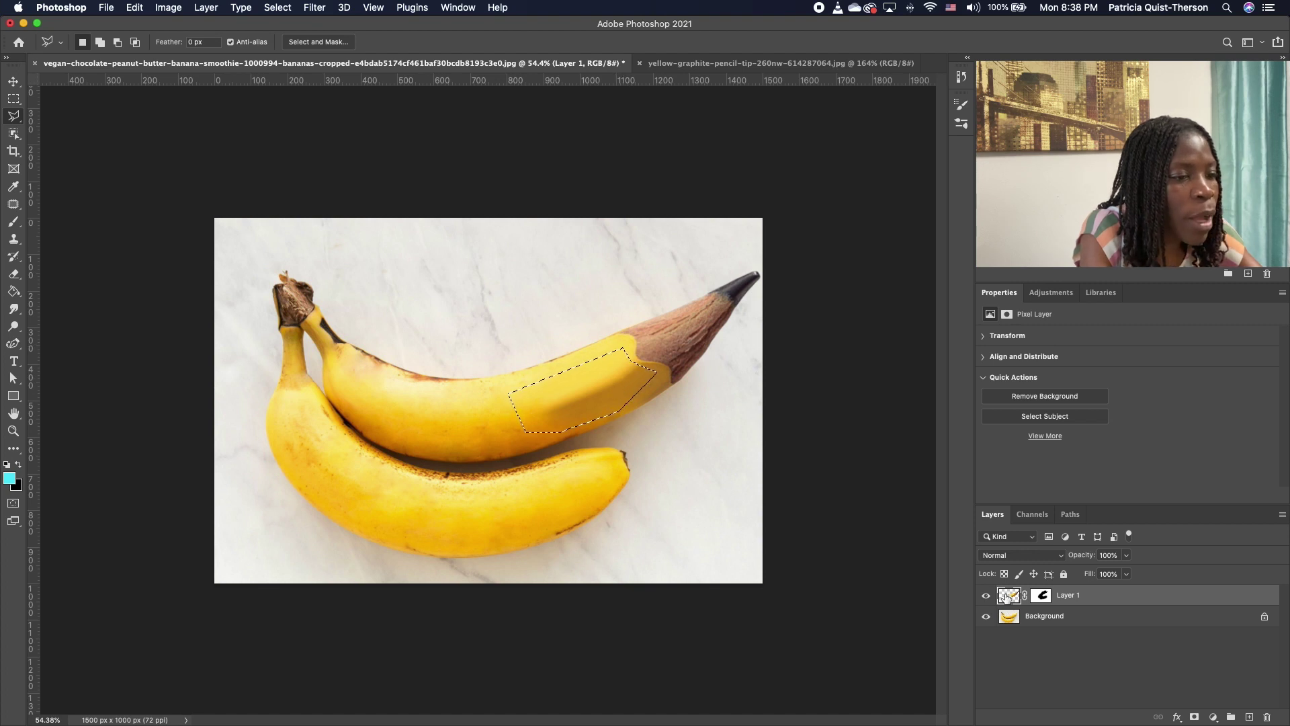
right_click(614, 389)
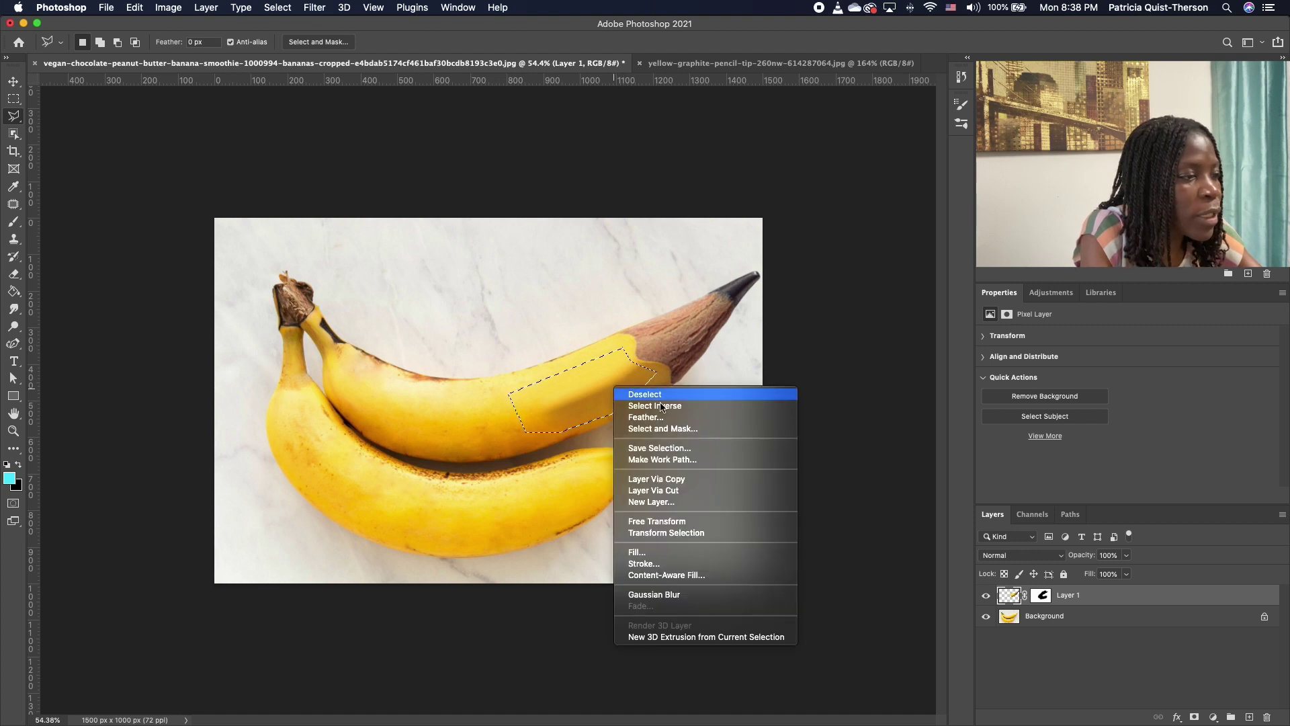
left_click(679, 481)
Step: Move Layer 2's skin patch down-left along the banana and rotate it about 11 degrees
key("v")
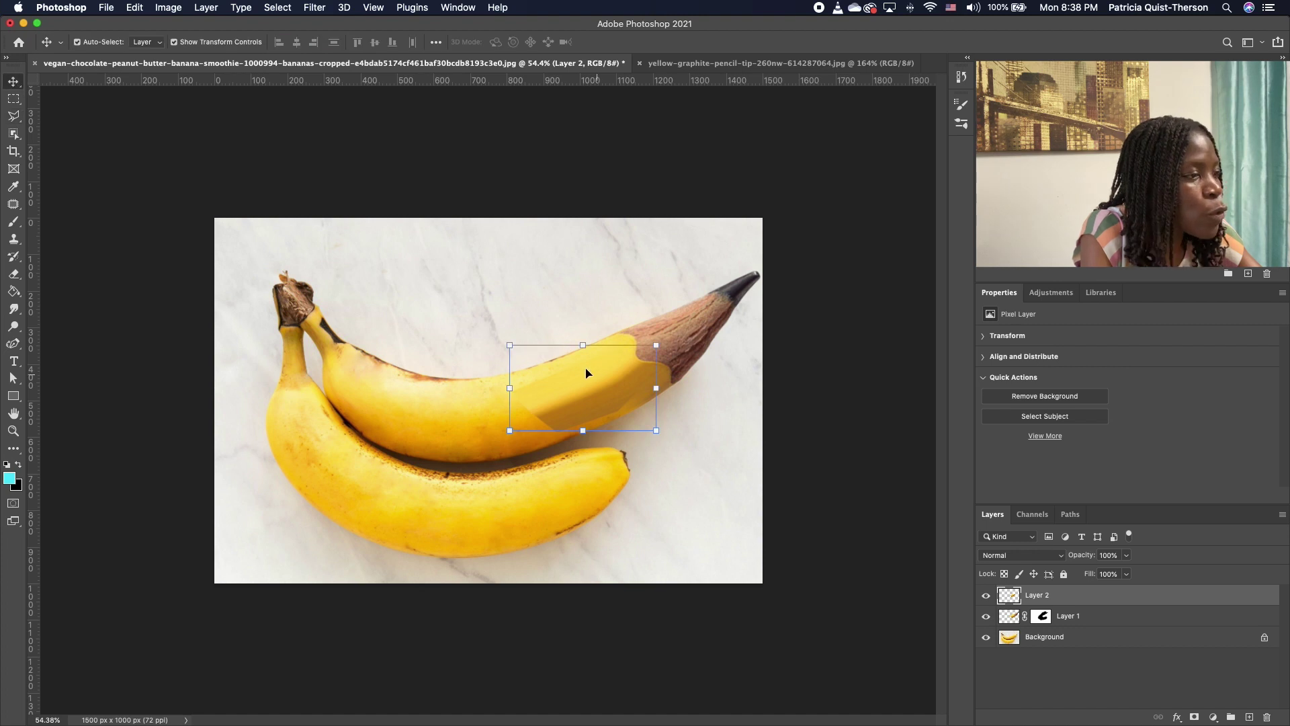
left_click_drag(606, 394, 525, 426)
left_click(591, 478)
left_click_drag(590, 478, 579, 487)
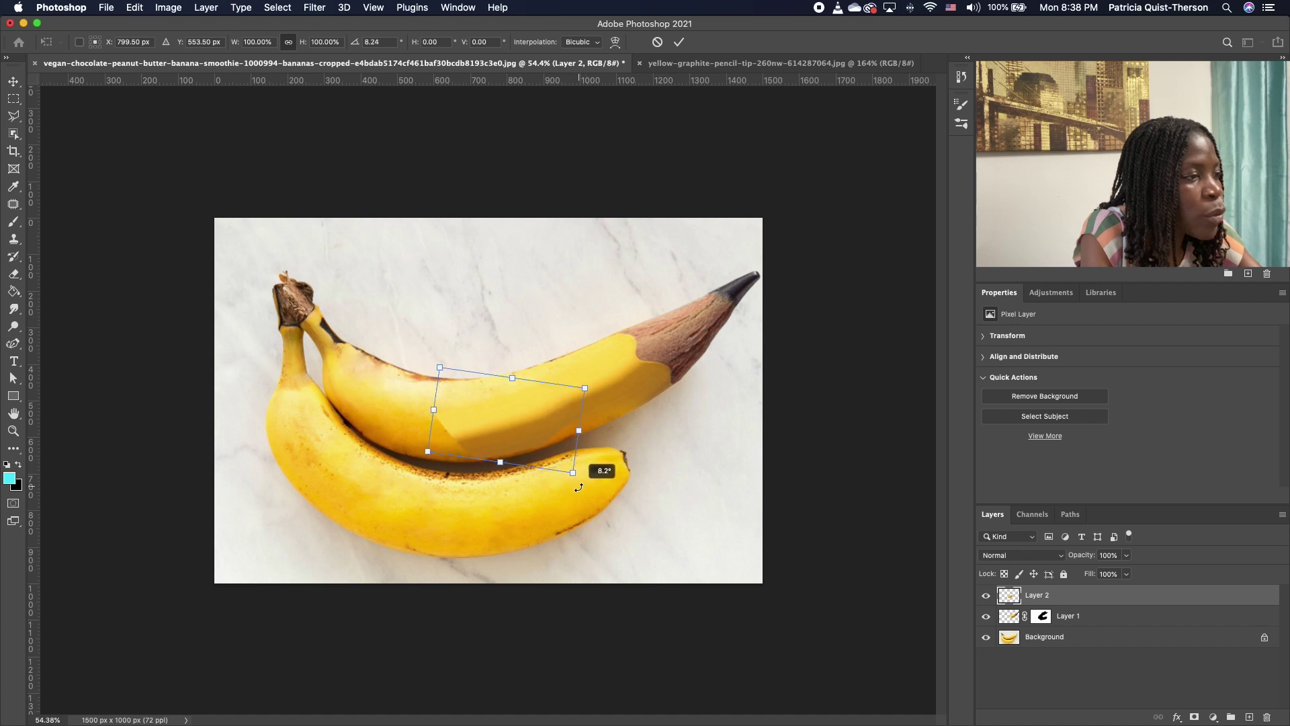
left_click_drag(486, 434, 480, 431)
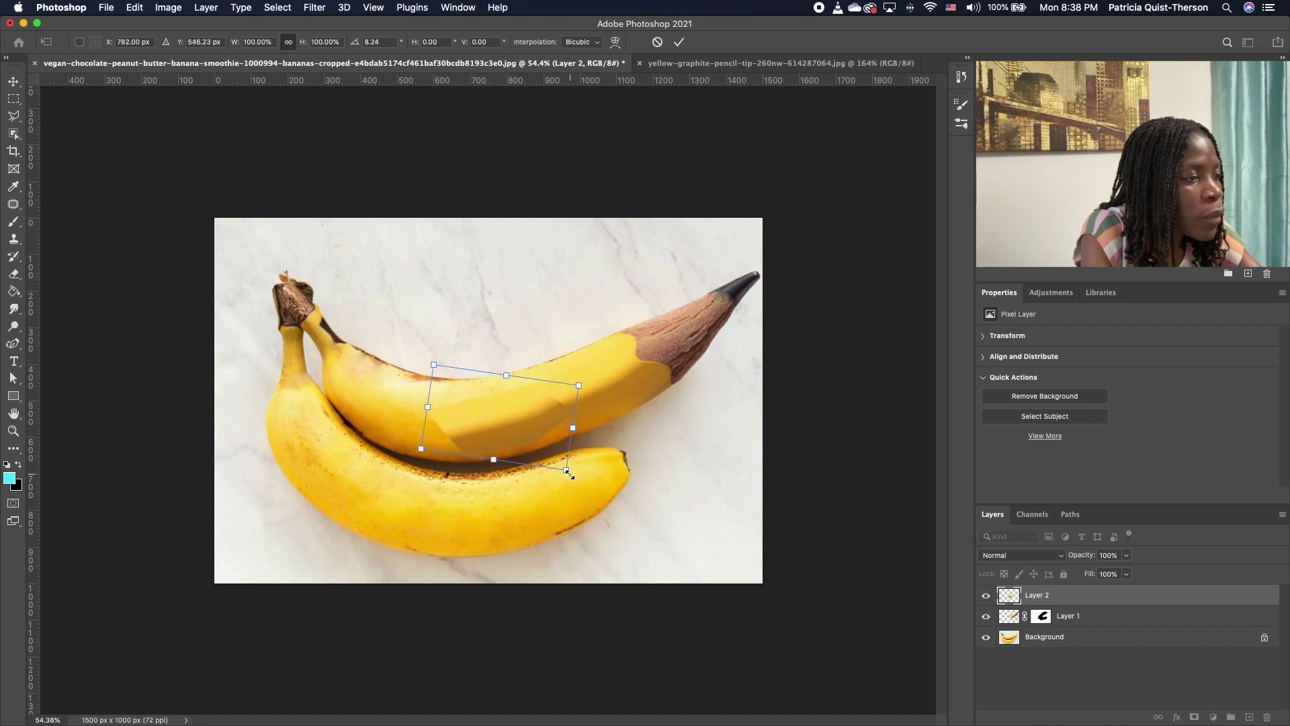
left_click_drag(573, 480, 568, 475)
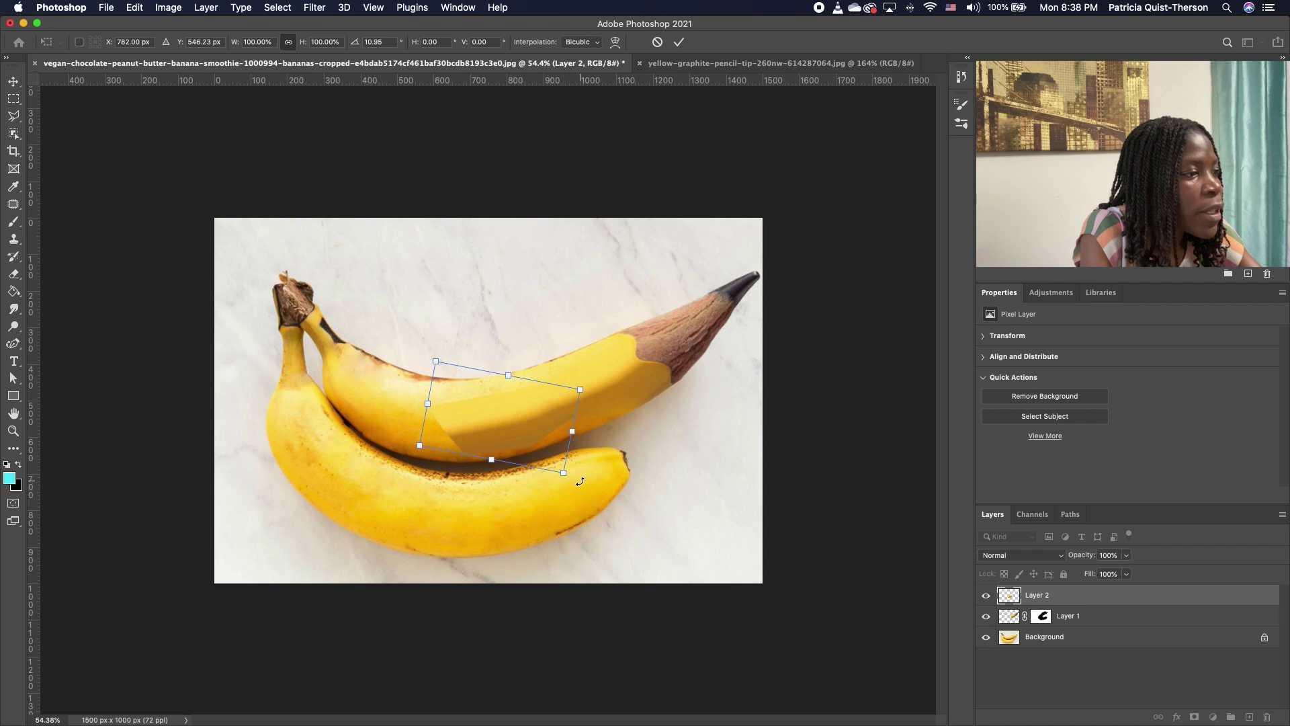
left_click(135, 8)
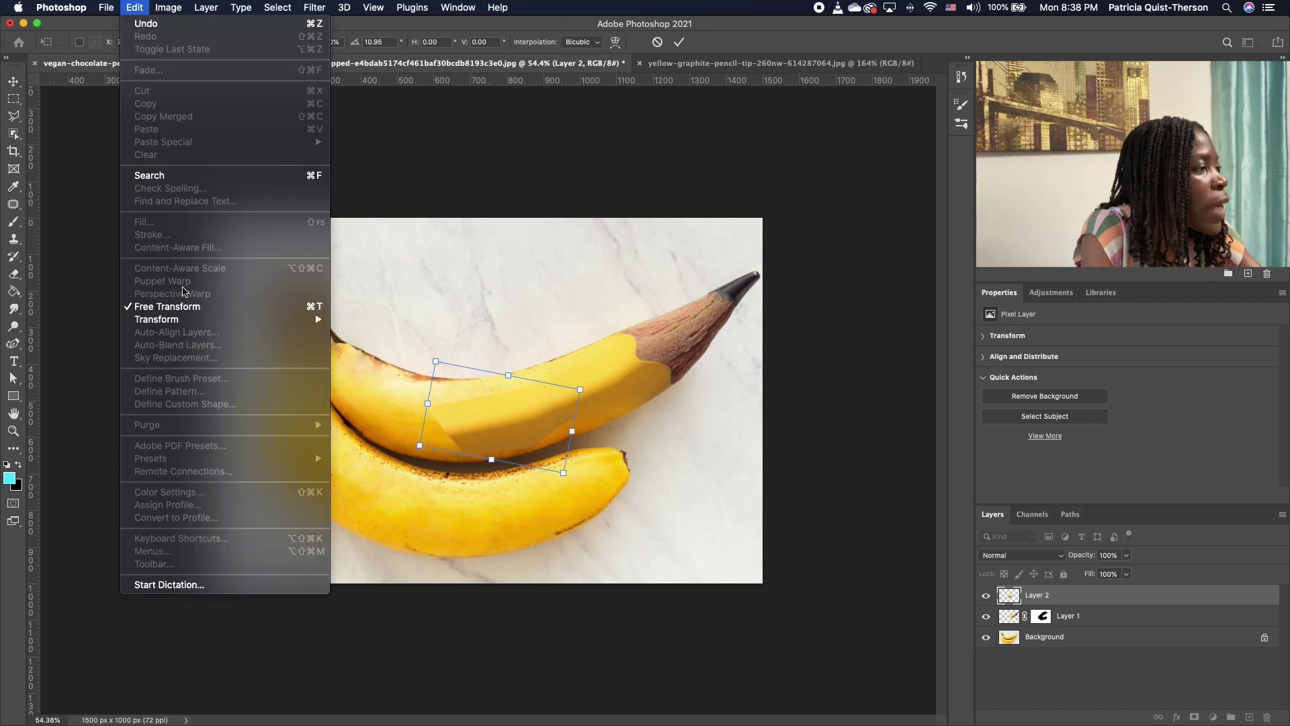
Step: Warp Layer 2's patch, pulling its left corners and bottom edge out toward the stem
mouse_move(188, 322)
left_click(366, 411)
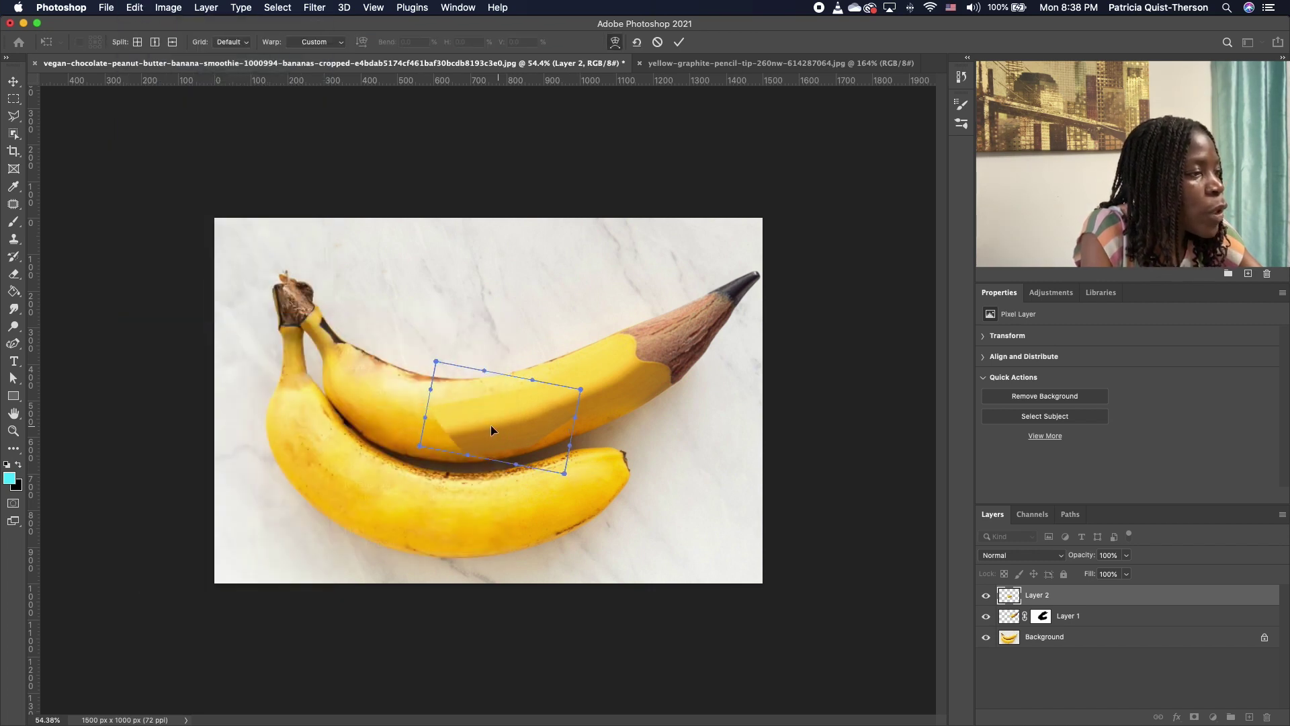
left_click_drag(419, 417, 381, 395)
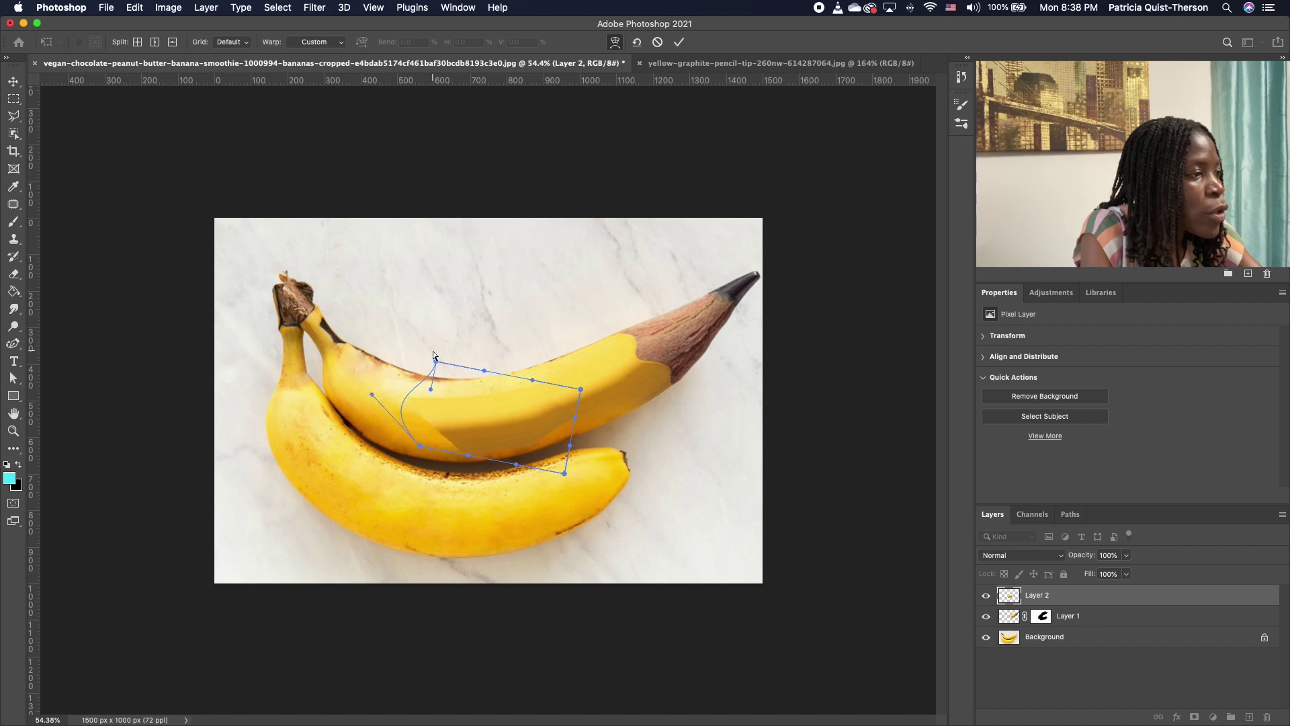
left_click_drag(435, 364, 400, 333)
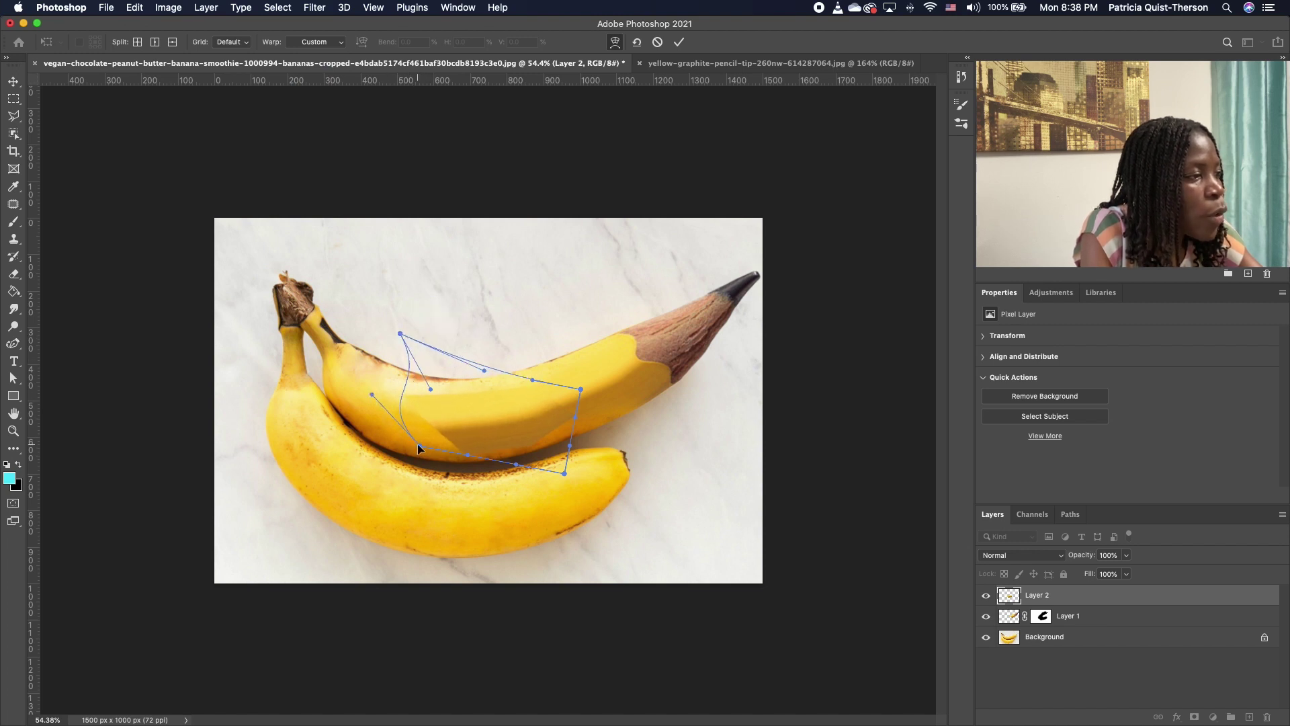
left_click_drag(396, 435, 391, 432)
left_click_drag(516, 465, 467, 480)
left_click_drag(391, 432, 376, 410)
Step: Curve the patch's top and right edges toward the pencil tip and commit the warp
left_click_drag(401, 336, 399, 294)
left_click_drag(535, 383, 483, 357)
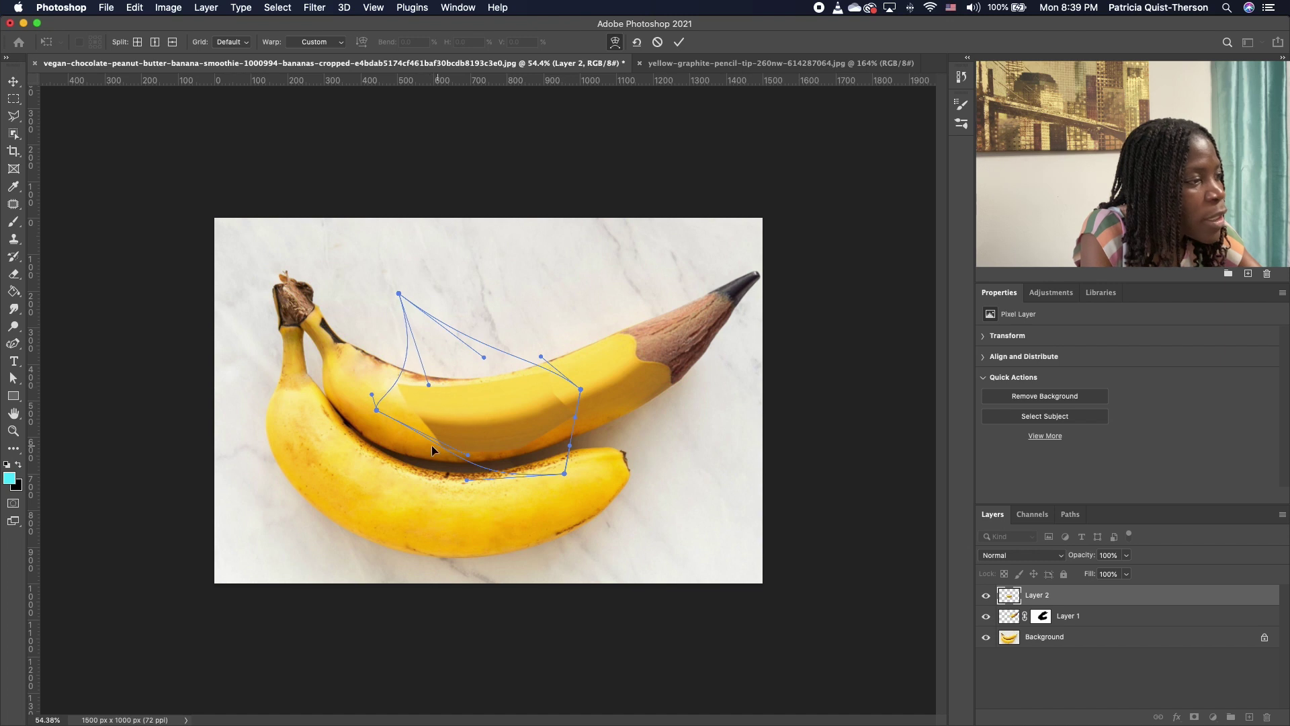
left_click_drag(379, 411, 351, 381)
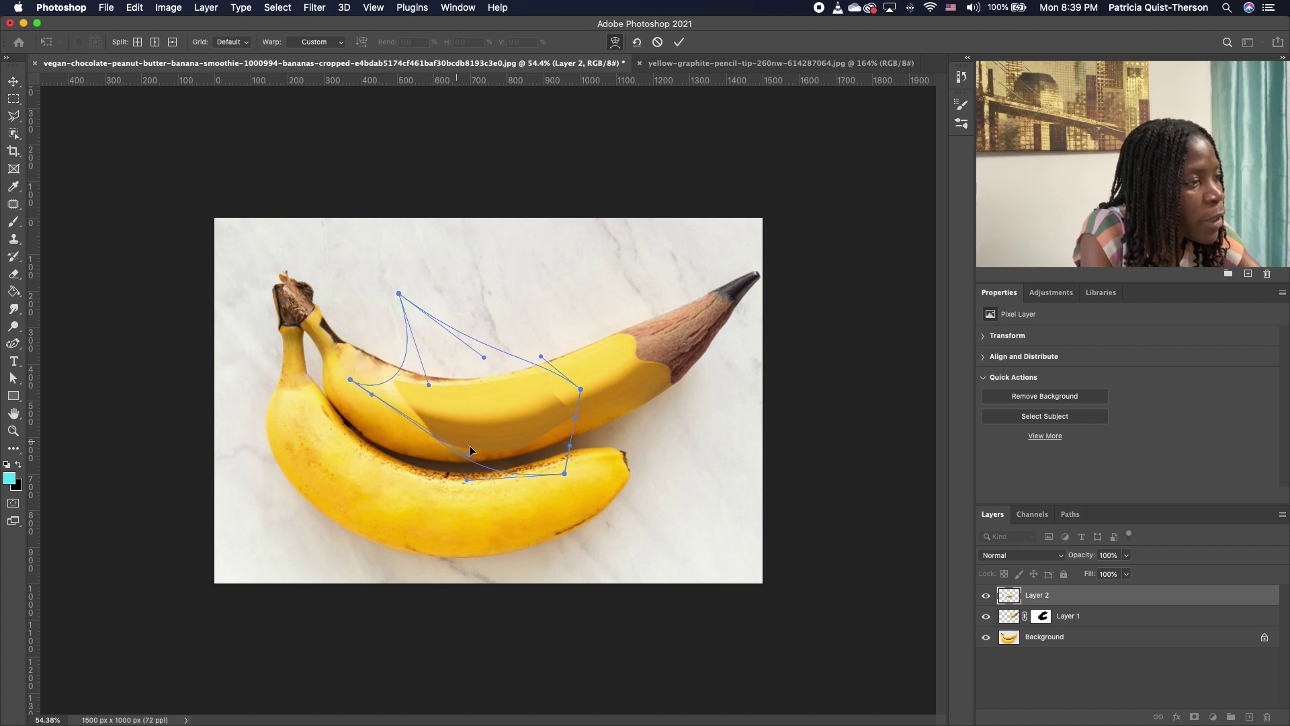
left_click_drag(469, 458, 457, 477)
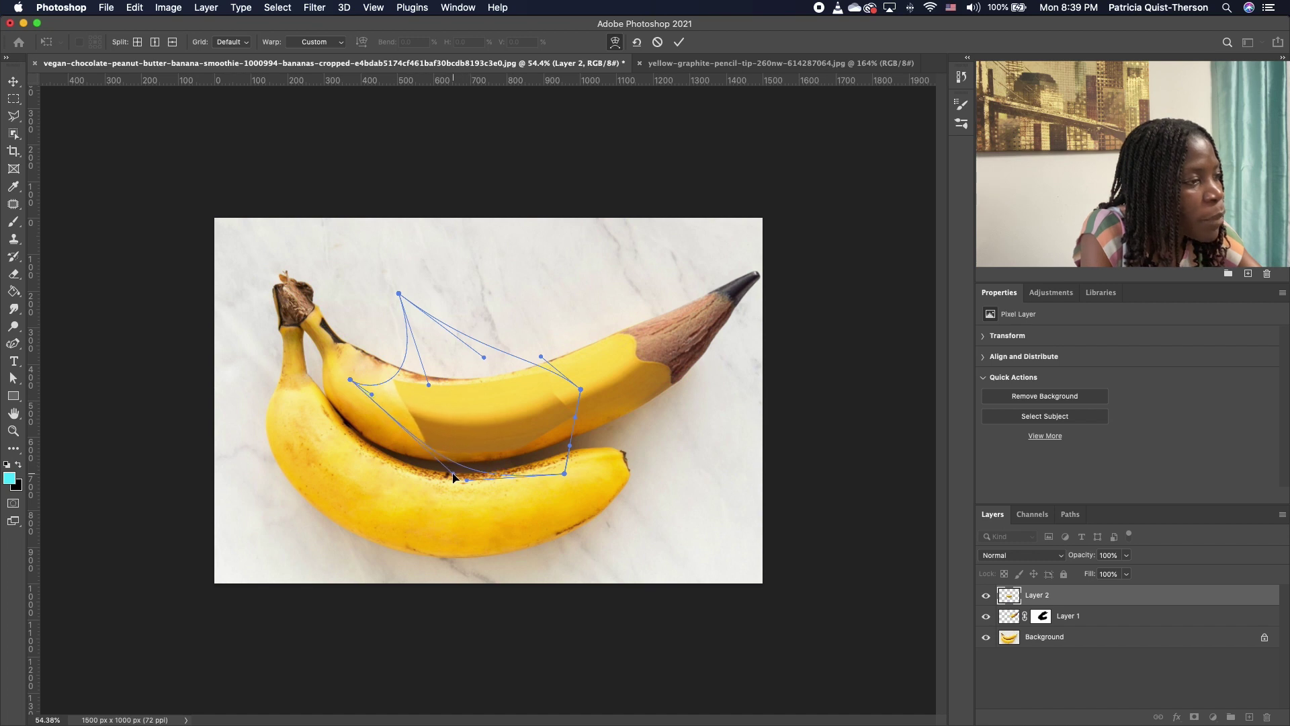
left_click_drag(578, 418, 582, 431)
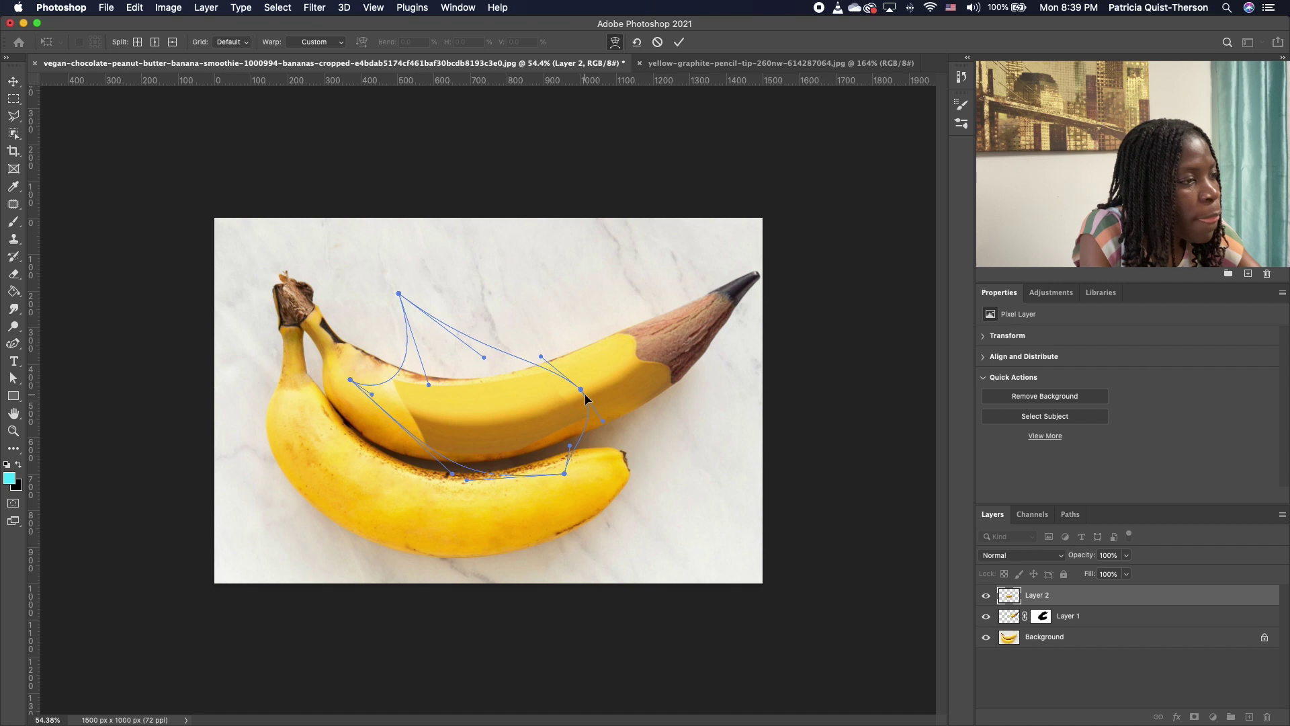
left_click_drag(580, 390, 623, 376)
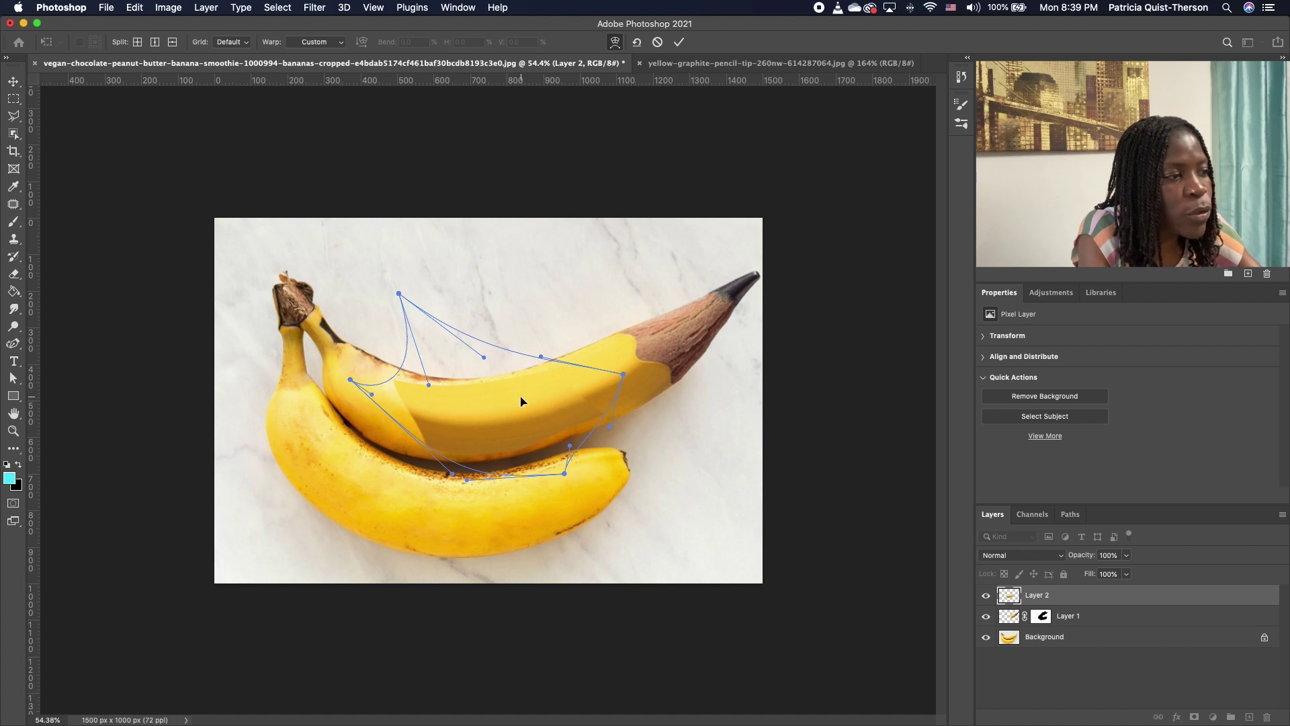
left_click(680, 43)
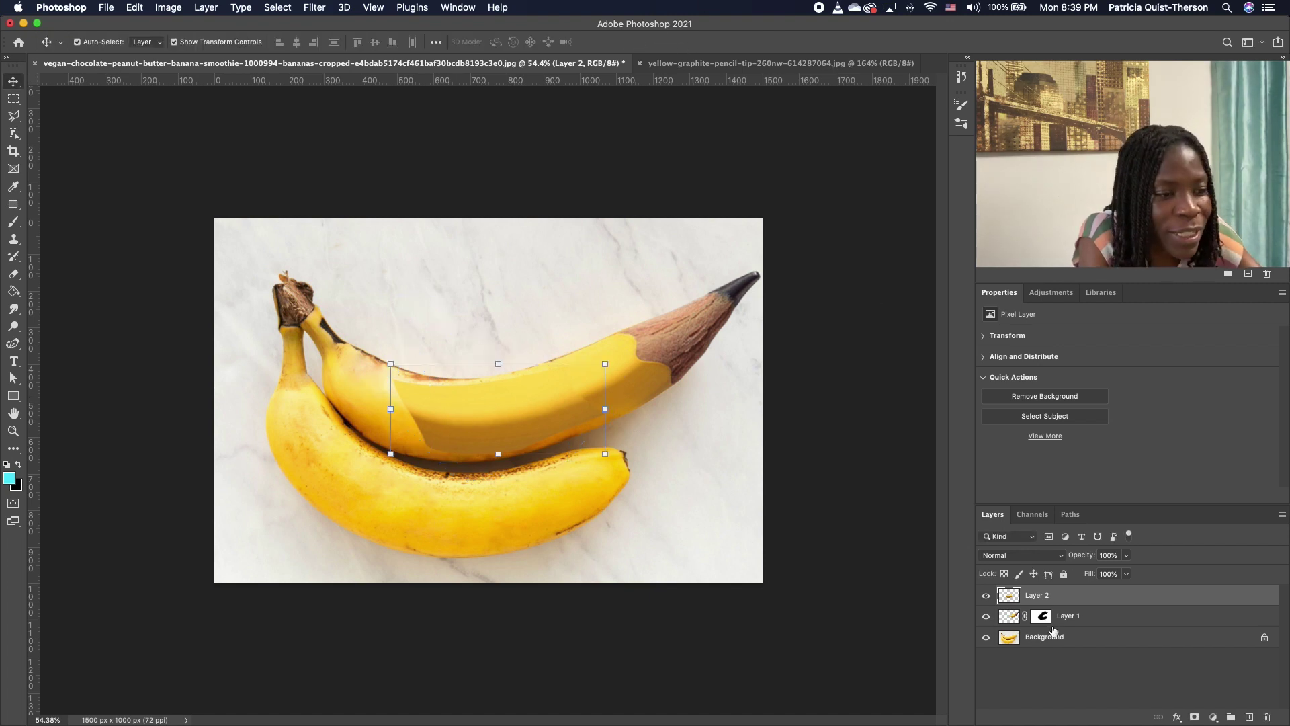
Step: Add a layer mask to Layer 2 and set up a black brush at 90 px
left_click(1194, 717)
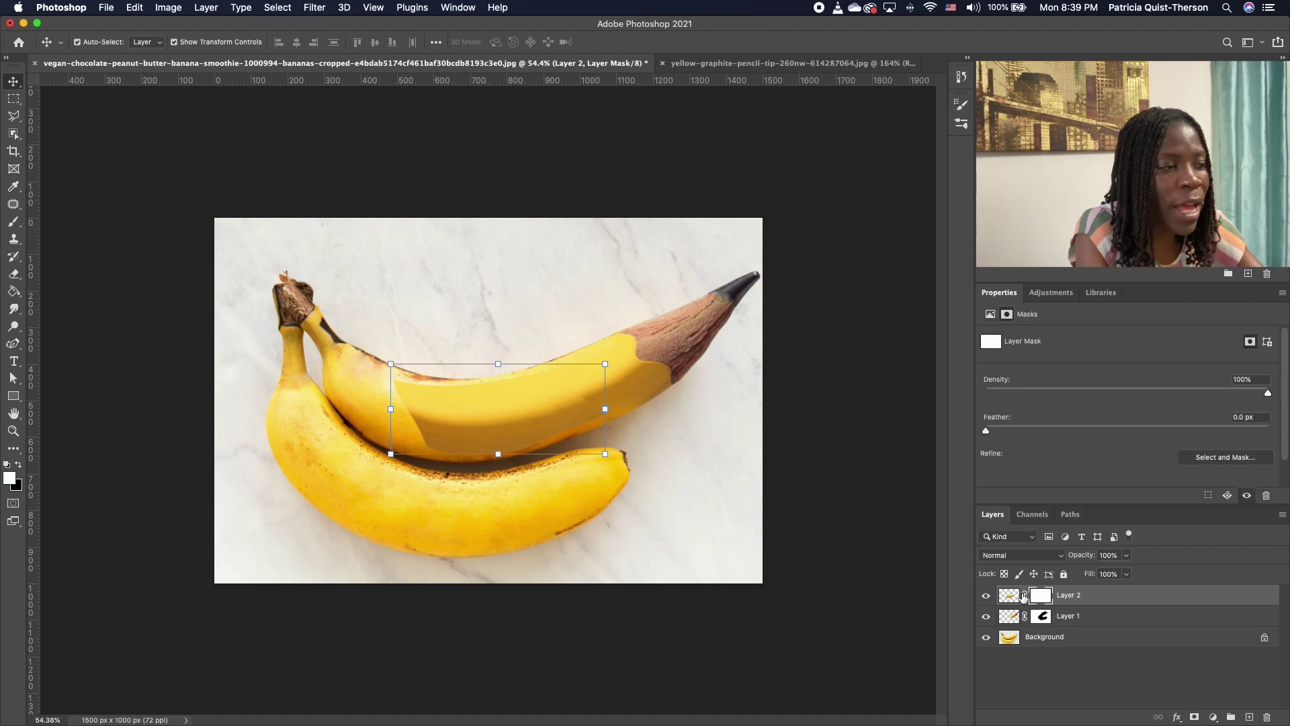
key("b")
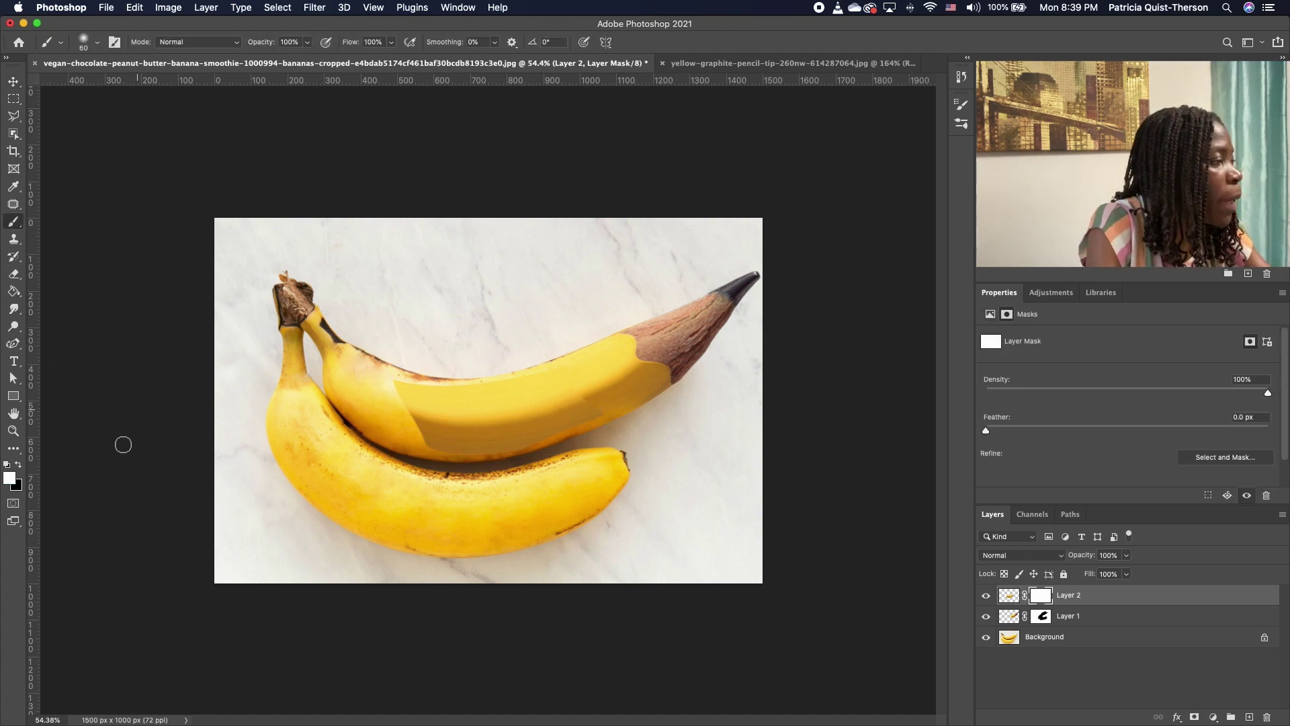
left_click(18, 465)
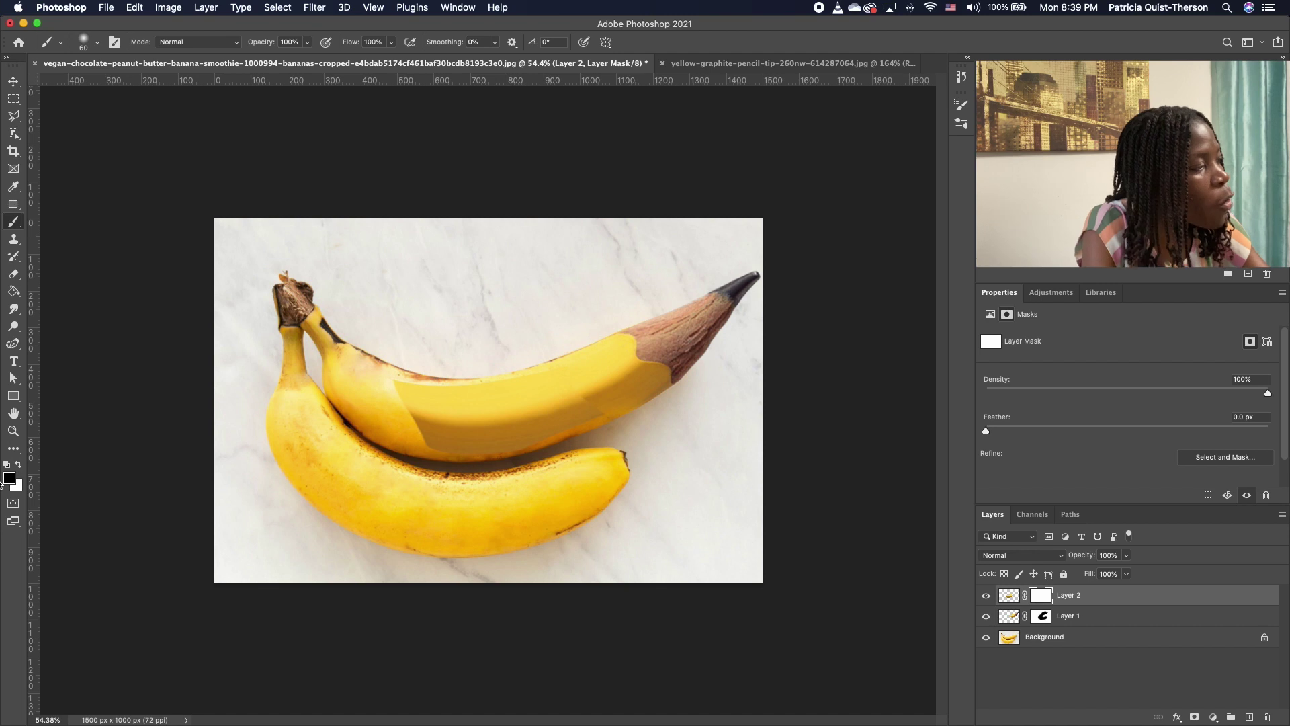
key("bracketright")
key("bracketright")
key("bracketright")
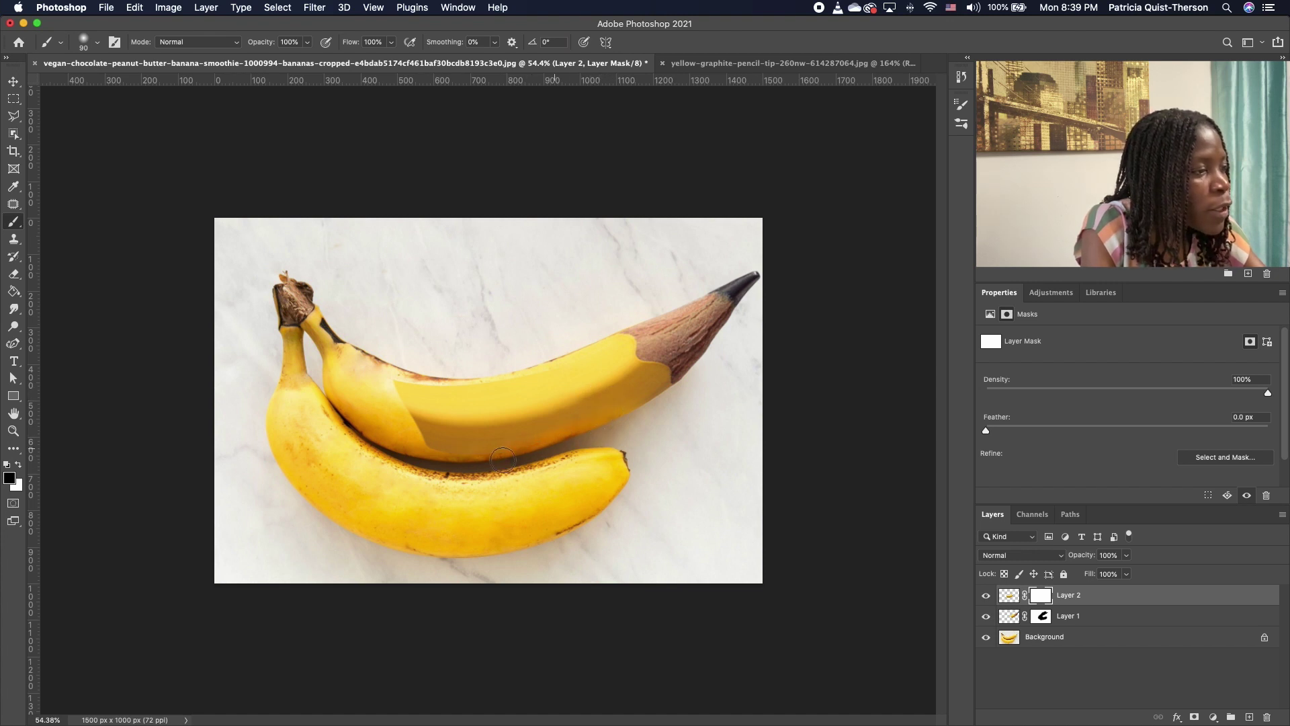
Step: Paint the patch's hard edges away along the seam and on the upper banana with 100–175 px brushes
key("]")
left_click_drag(395, 444, 512, 468)
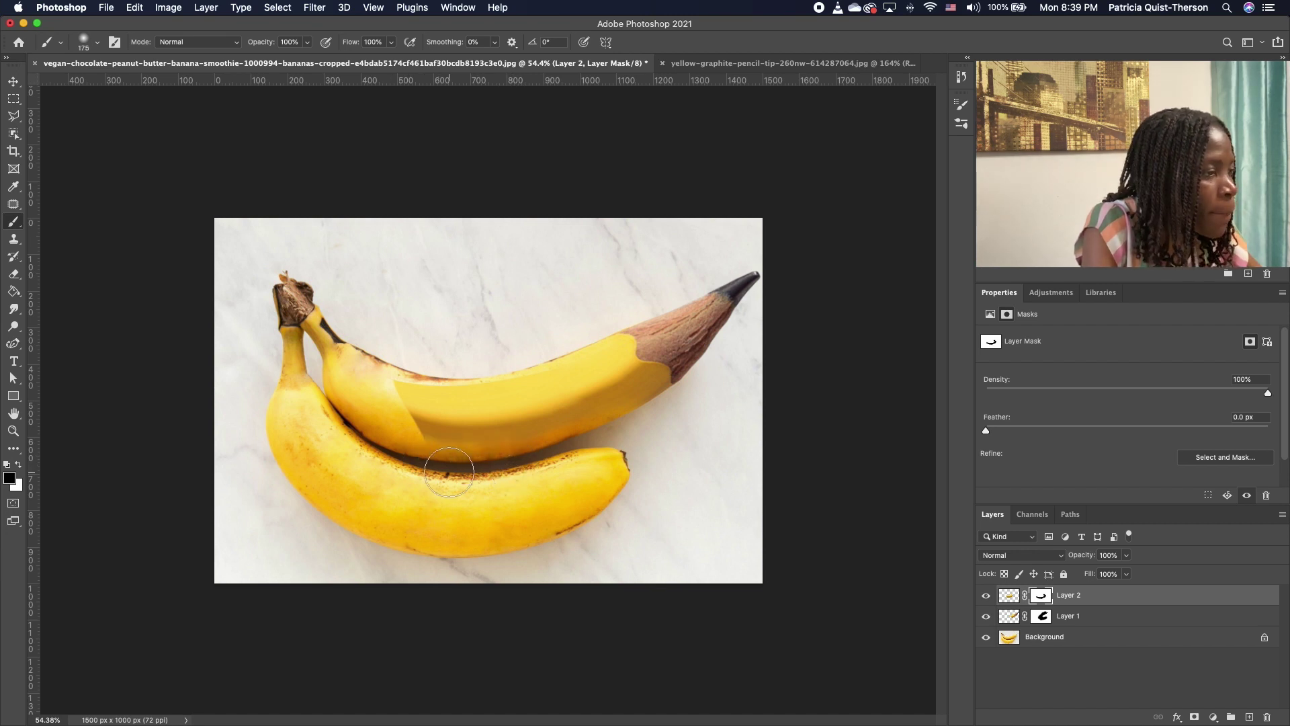
key("bracketright")
key("bracketright")
key("bracketright")
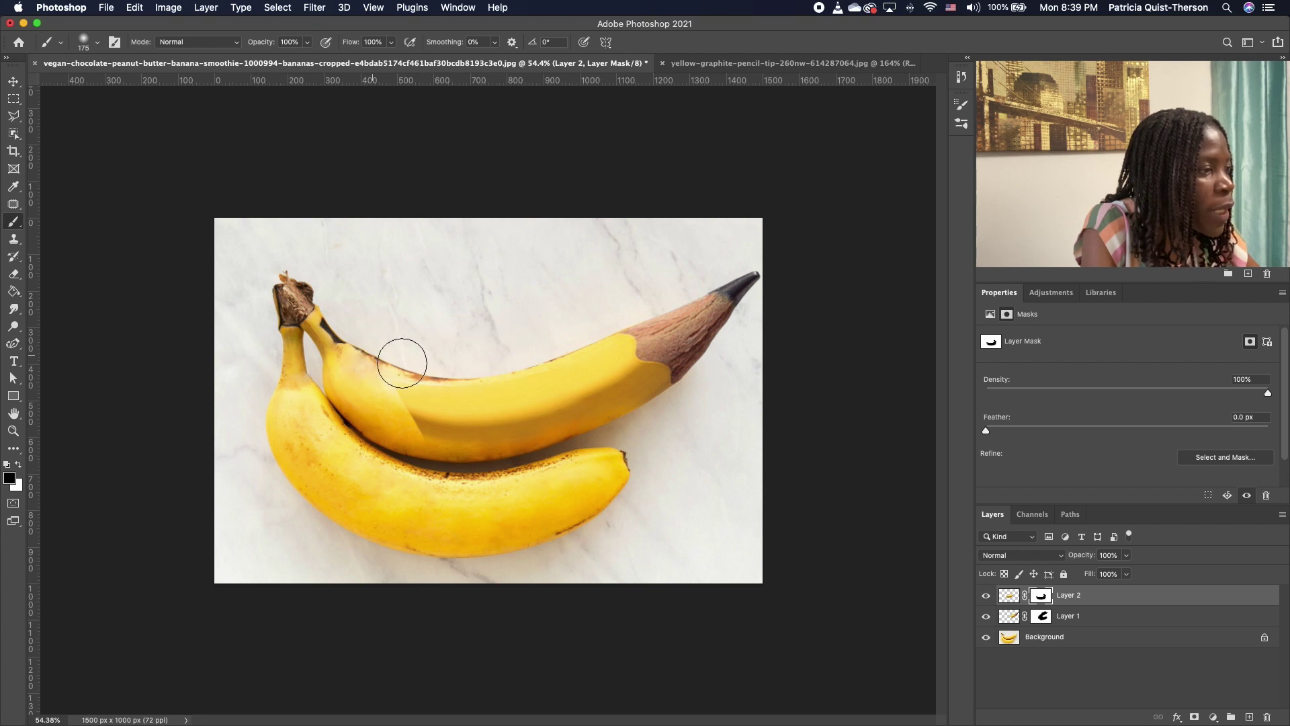
mouse_move(461, 369)
left_mouse_down()
mouse_move(628, 291)
mouse_move(437, 349)
left_mouse_up()
left_click(12, 80)
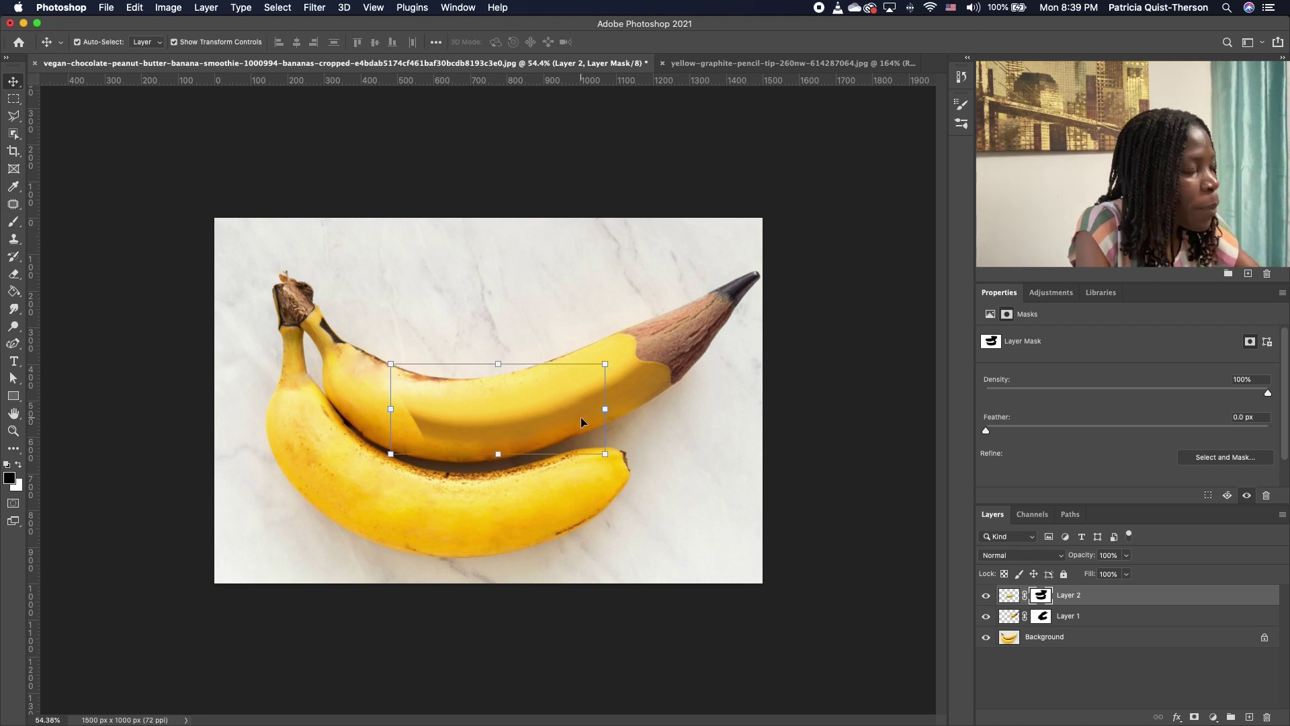
Step: Duplicate Layer 2, rotate the copy about 34°, enlarge it to ~110%, and fit it over the banana's left end
key("super+j")
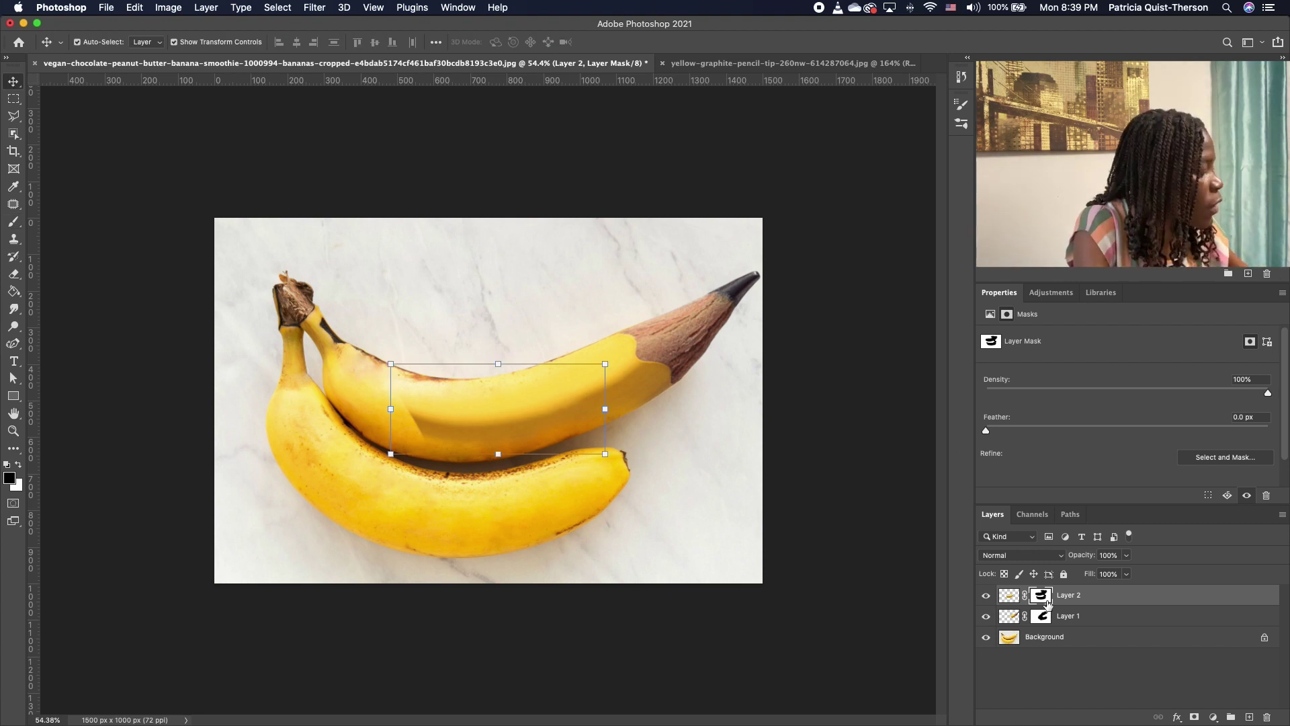
left_click(1012, 596)
left_click_drag(442, 438, 385, 401)
left_click_drag(524, 437, 469, 478)
left_click_drag(425, 397, 423, 420)
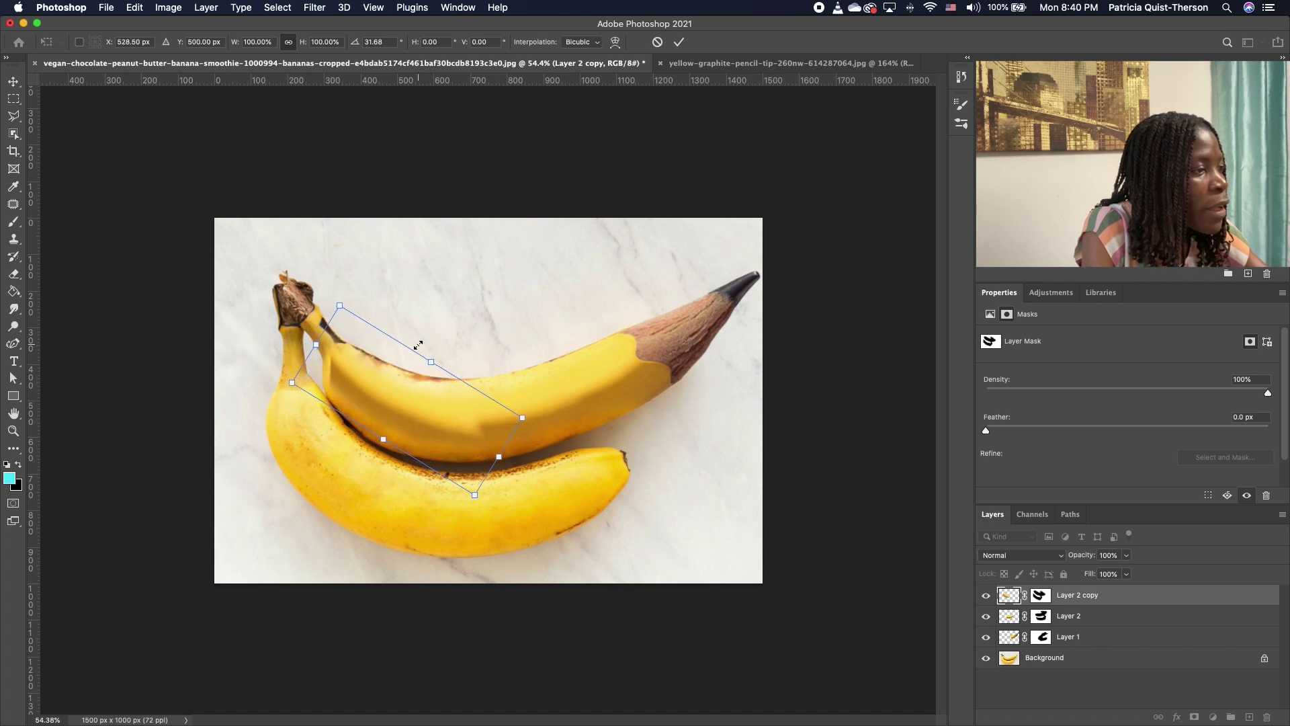
left_click_drag(431, 361, 431, 351)
left_click_drag(483, 517, 500, 514)
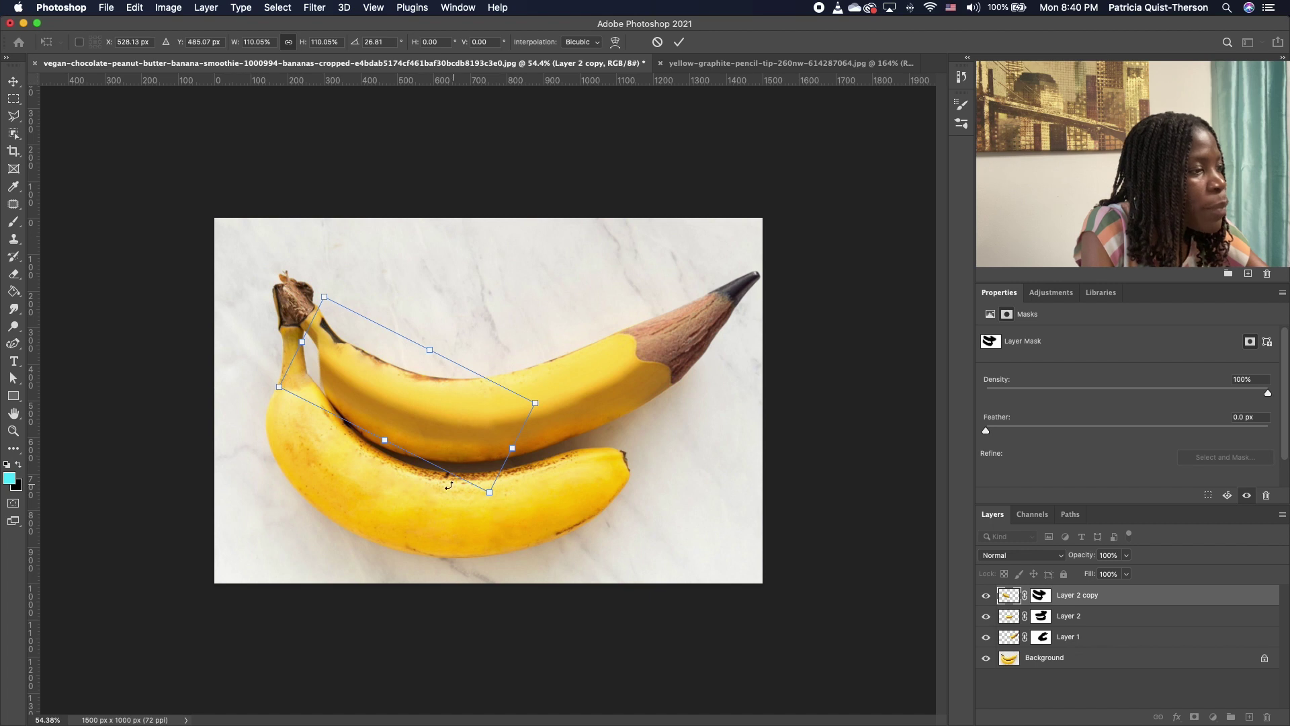
mouse_move(386, 448)
left_mouse_down()
mouse_move(387, 430)
mouse_move(383, 443)
left_mouse_up()
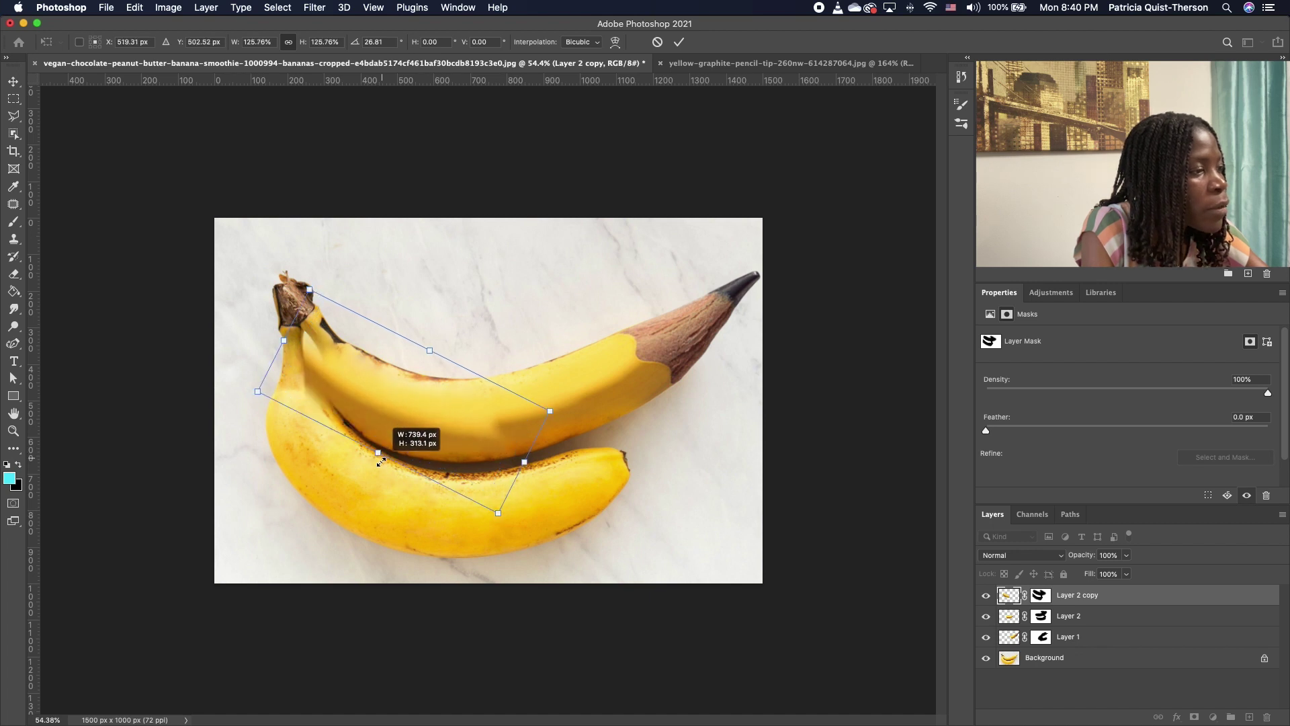
key("Return")
Step: Paint black on the copy's mask to hide it where it overlaps the stems
key("b")
key("d")
left_click(1042, 596)
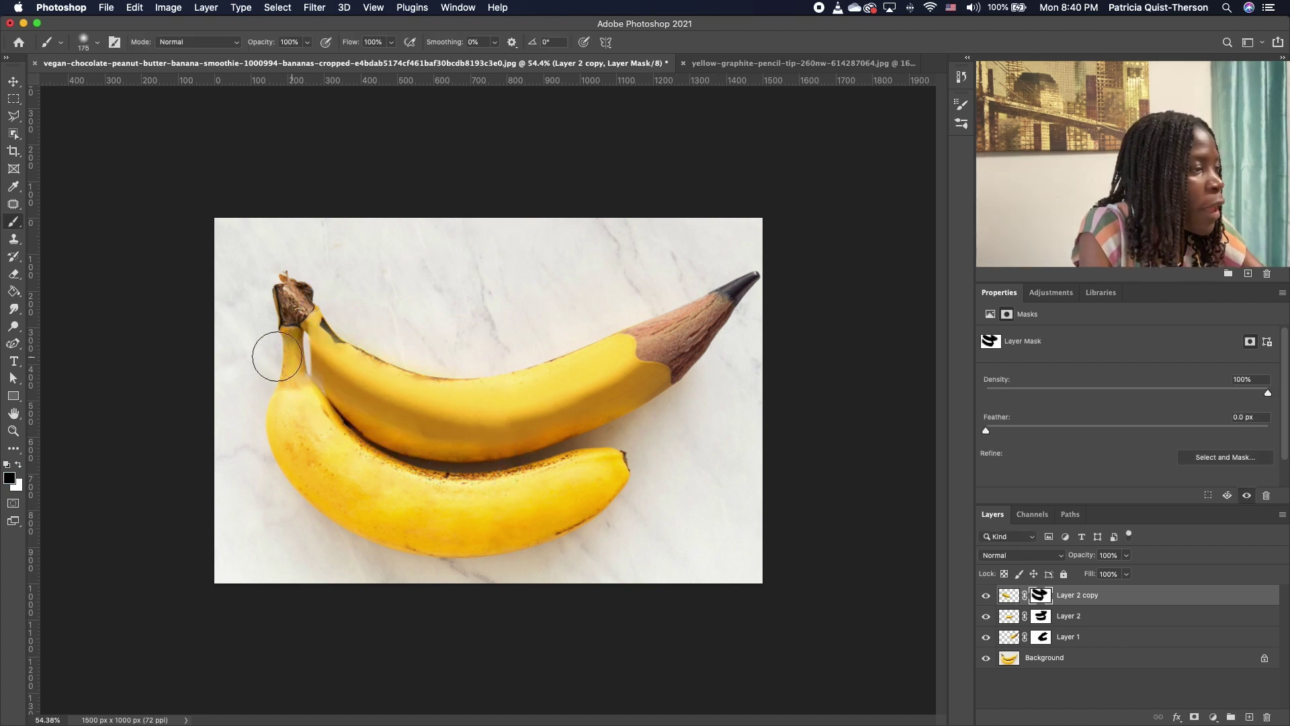
mouse_move(293, 372)
left_mouse_down()
mouse_move(279, 345)
mouse_move(322, 309)
mouse_move(333, 315)
left_mouse_up()
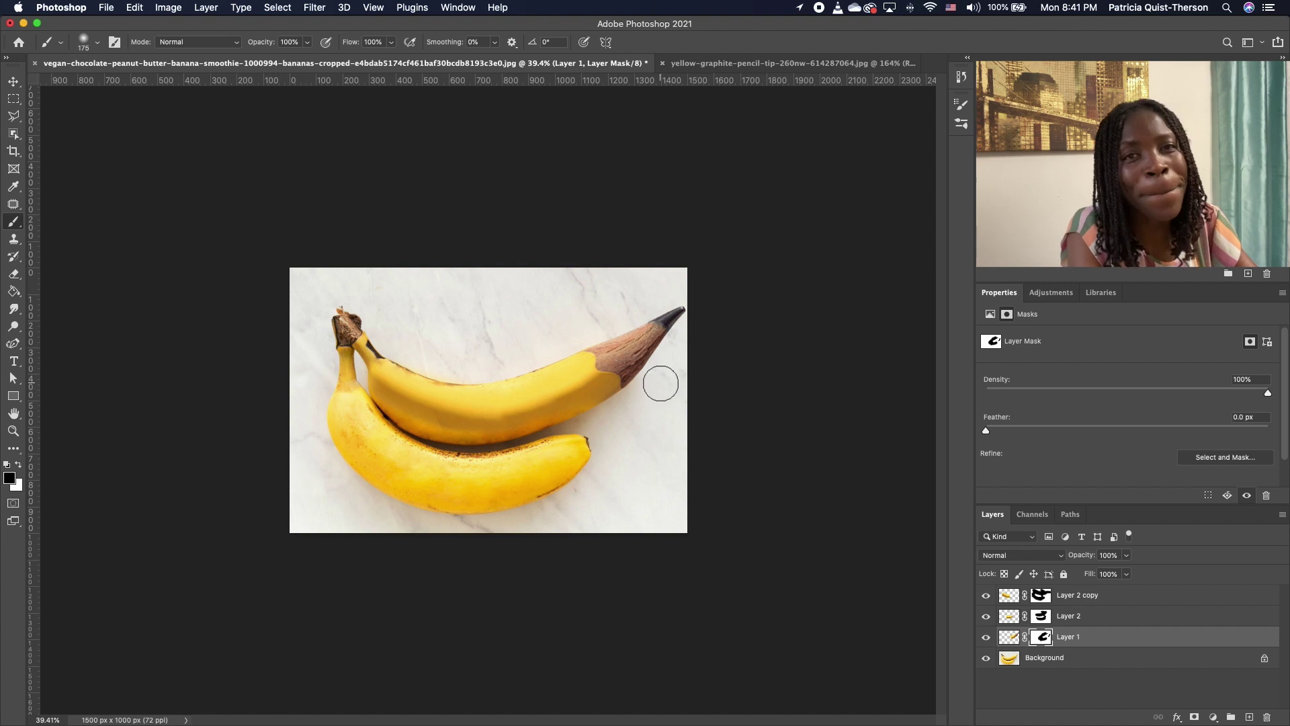
Step: Duplicate Layer 1 and fit the copied pencil tip onto the lower banana, slightly enlarged and rotated
key("v")
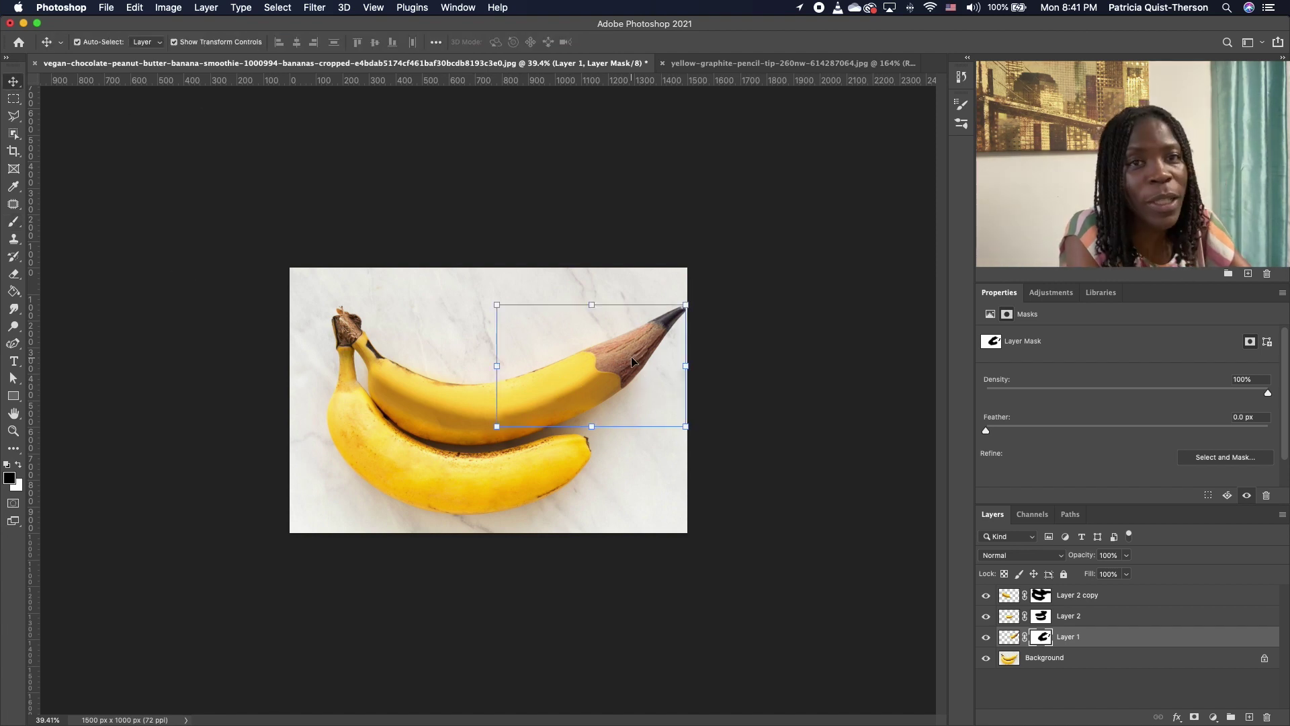
key("super+j")
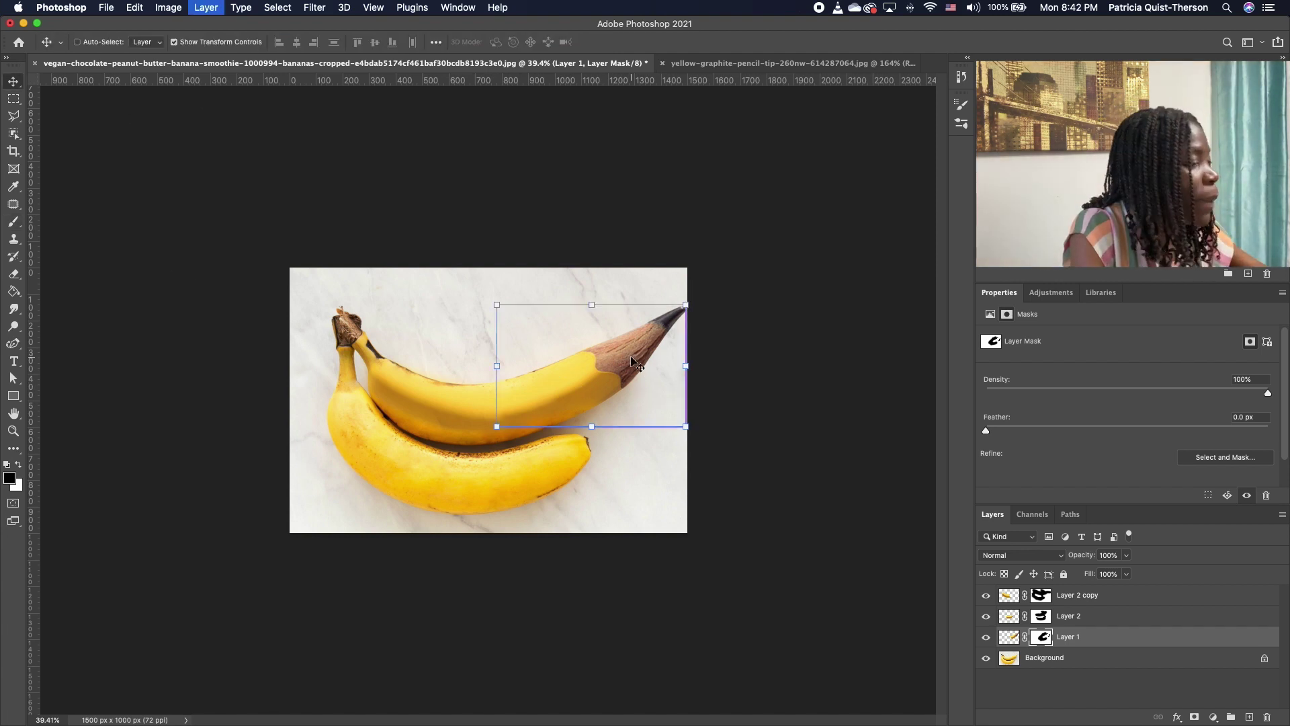
mouse_move(599, 381)
left_mouse_down()
mouse_move(586, 453)
mouse_move(564, 463)
left_mouse_up()
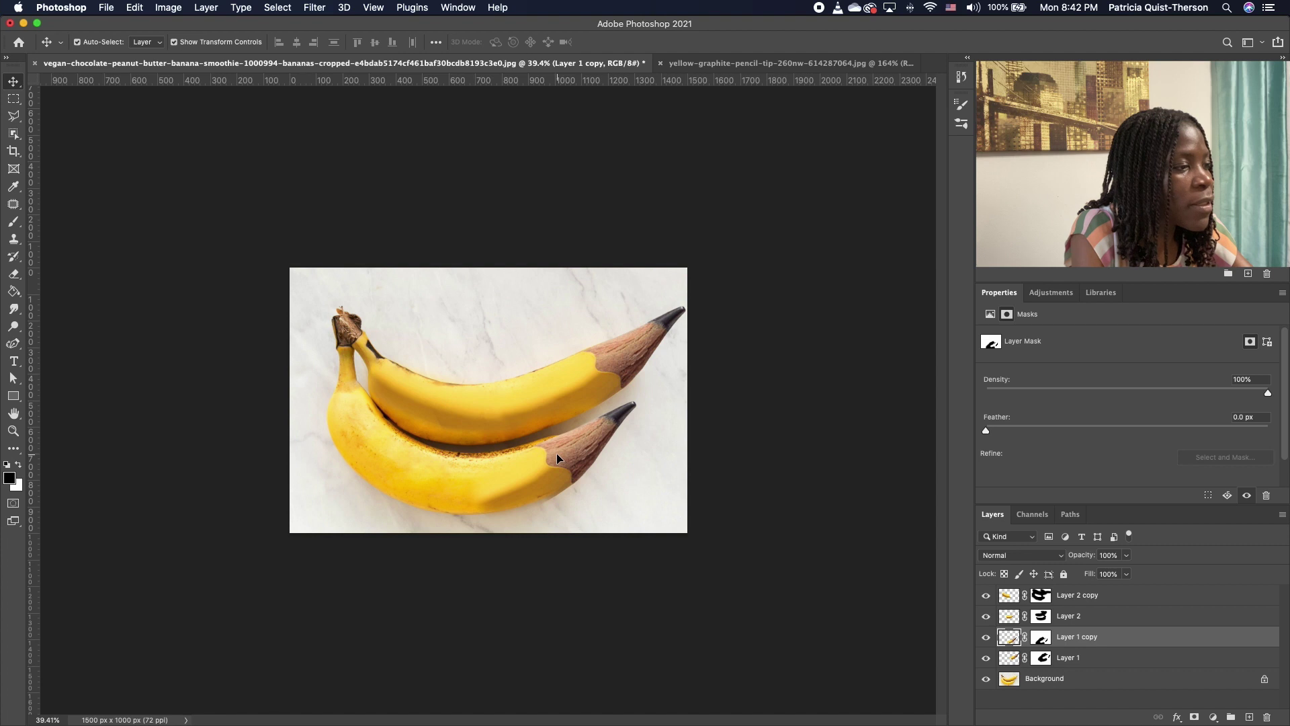
left_click_drag(448, 400, 436, 394)
left_click_drag(648, 541, 599, 546)
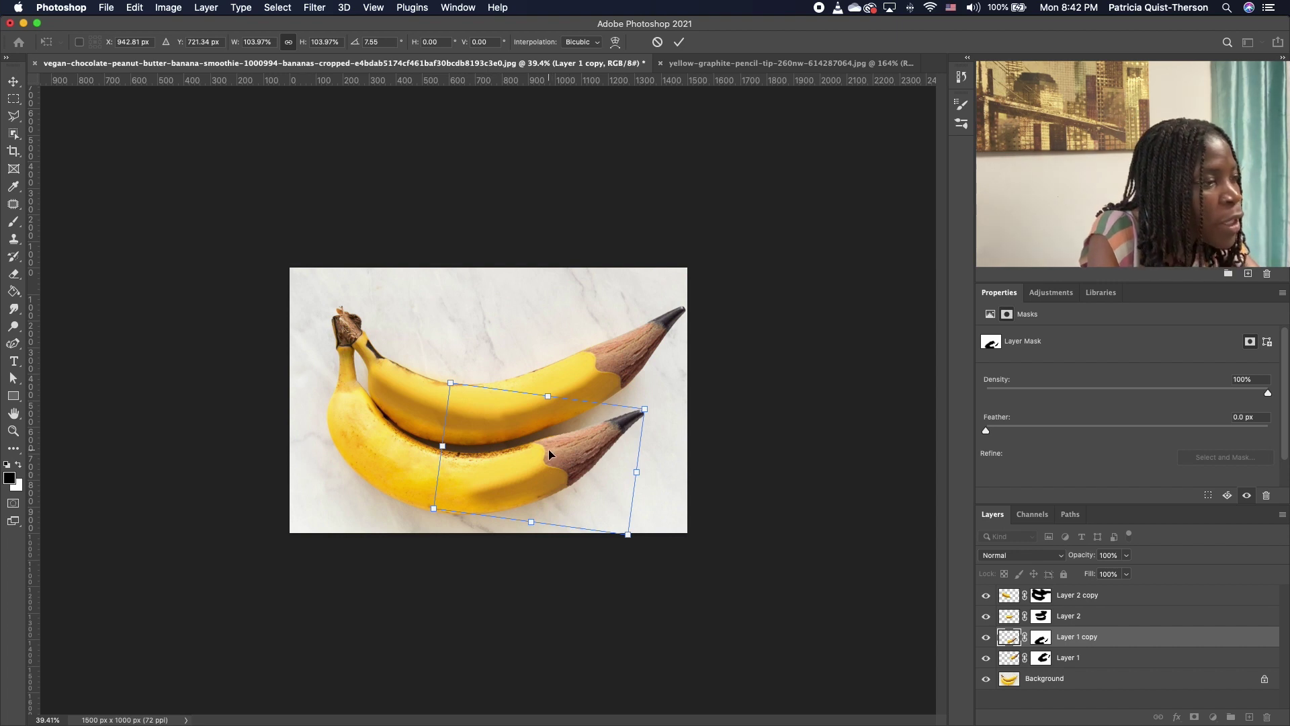
double_click(588, 462)
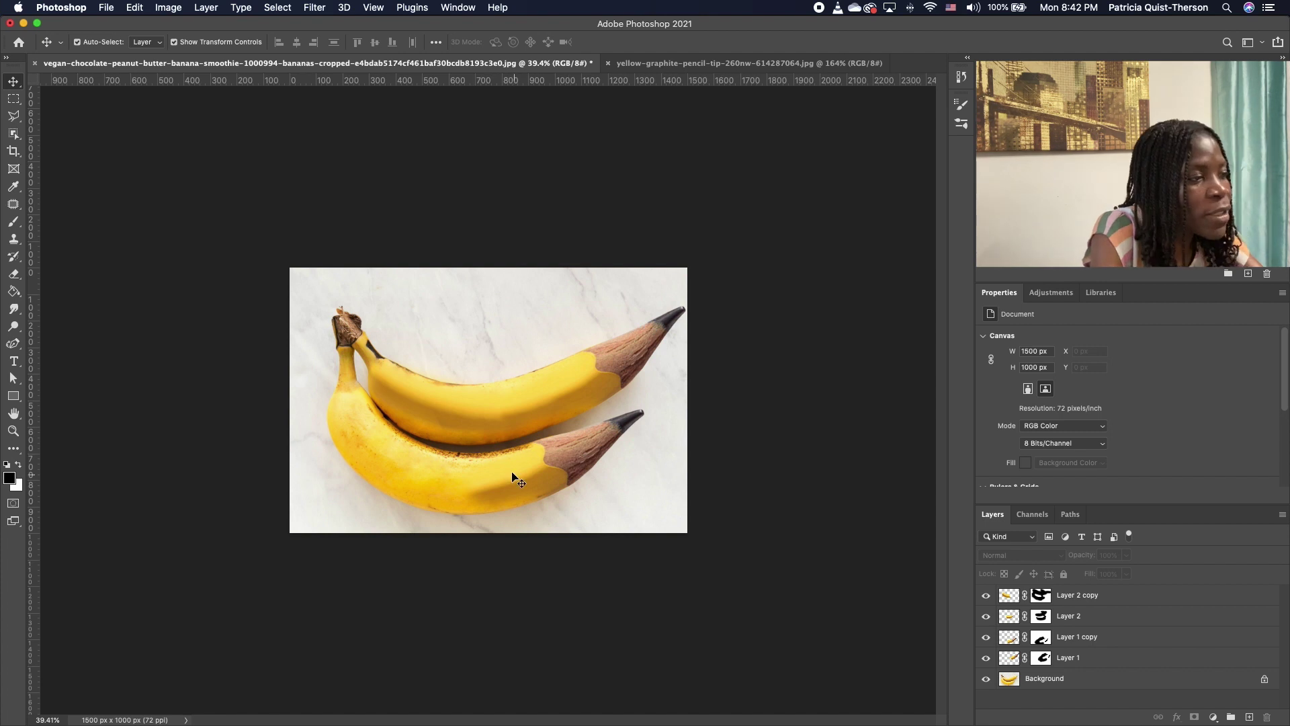
Step: Copy the upper banana's body onto the lower banana, scaled to about 118% and rotated about 13°
left_click(531, 421)
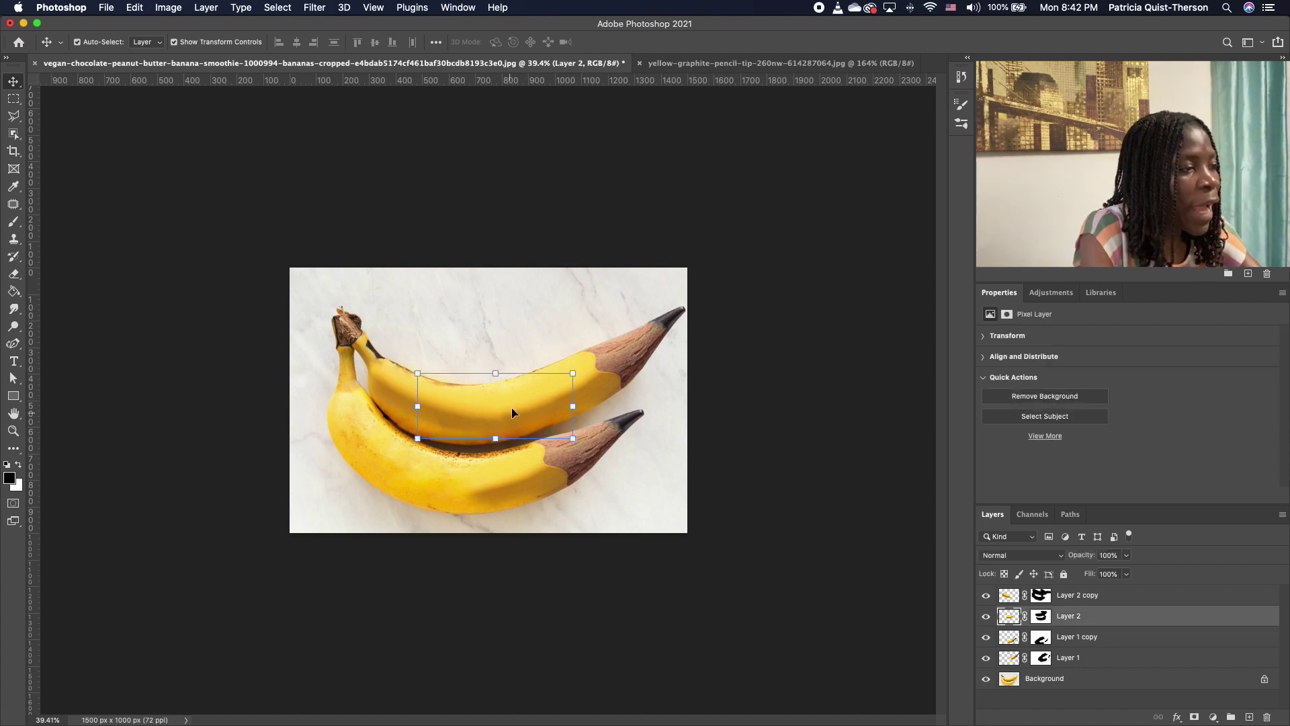
key("super")
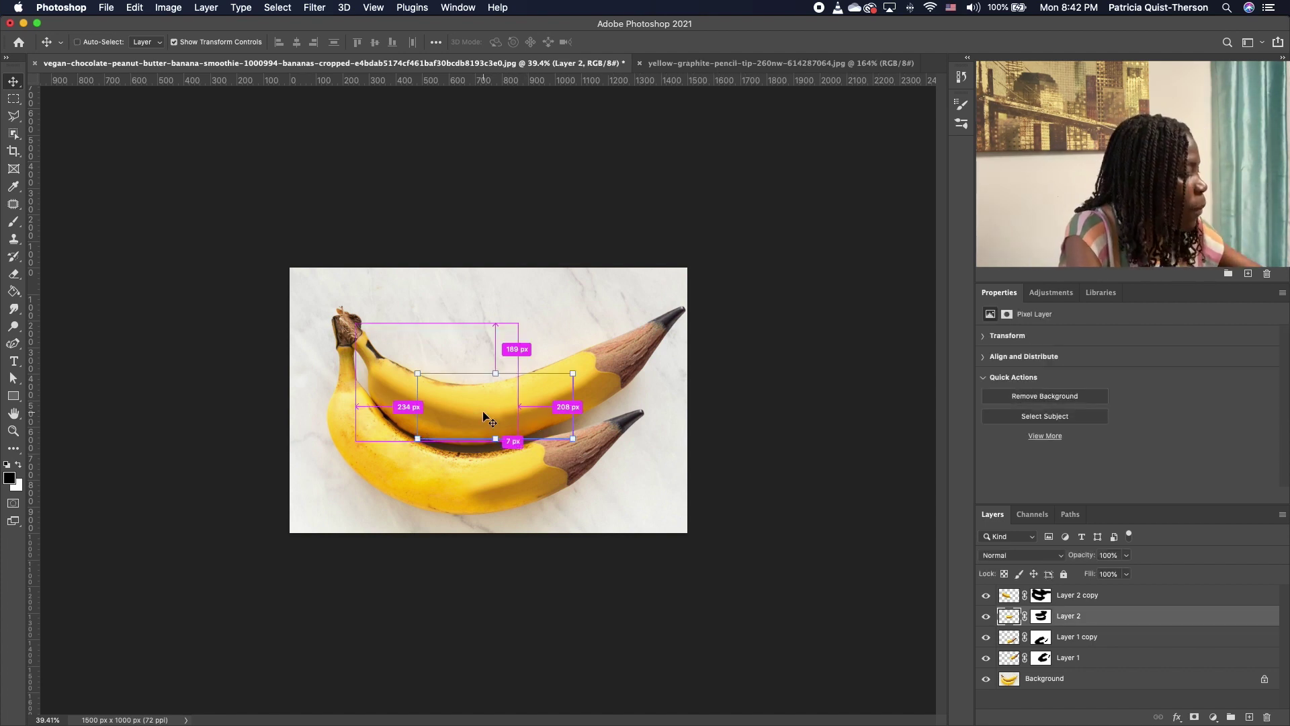
left_click_drag(510, 417, 466, 493)
key("super+t")
left_click_drag(536, 525, 526, 544)
left_click_drag(429, 487, 417, 480)
left_click_drag(531, 538, 524, 545)
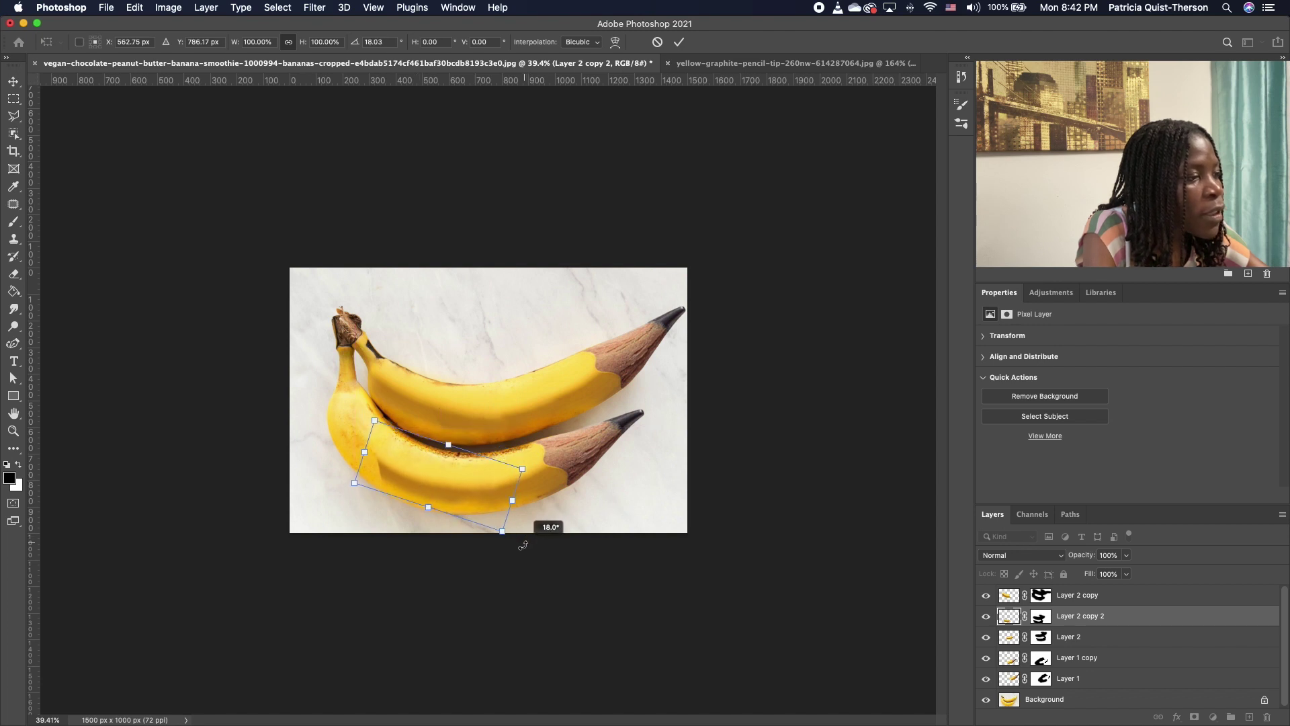
left_click_drag(522, 471, 552, 467)
left_click_drag(543, 560, 427, 500)
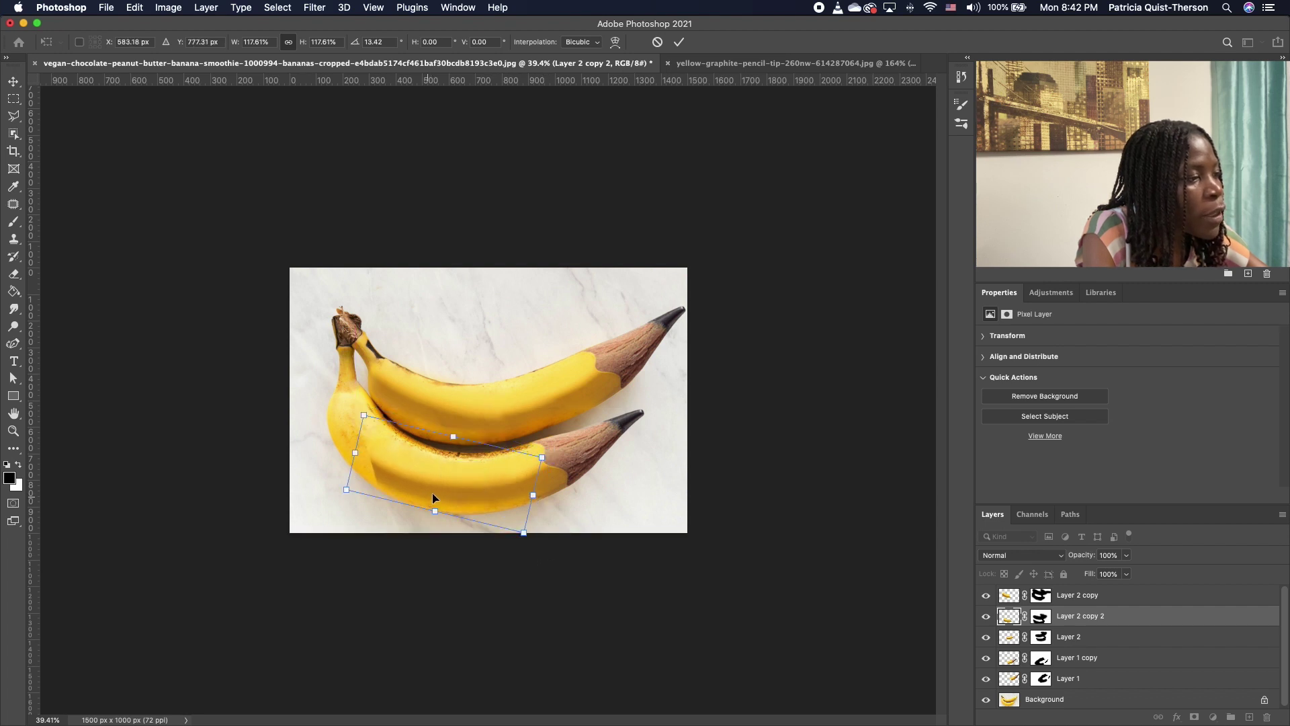
key("Return")
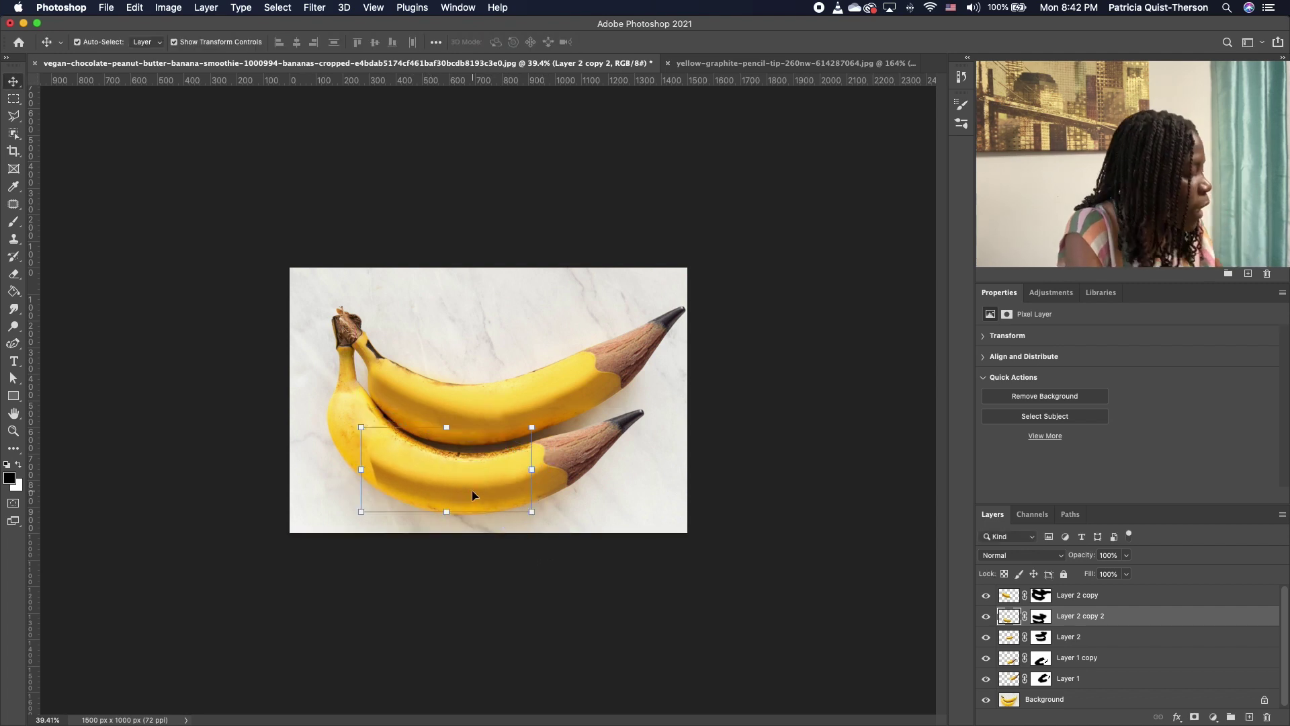
Step: Make another copy of the piece, moved up-left and rotated about 29° into position
left_click_drag(472, 491, 373, 433)
left_click_drag(493, 463, 454, 504)
left_click_drag(409, 439, 416, 471)
scroll(416, 470, "up", 3)
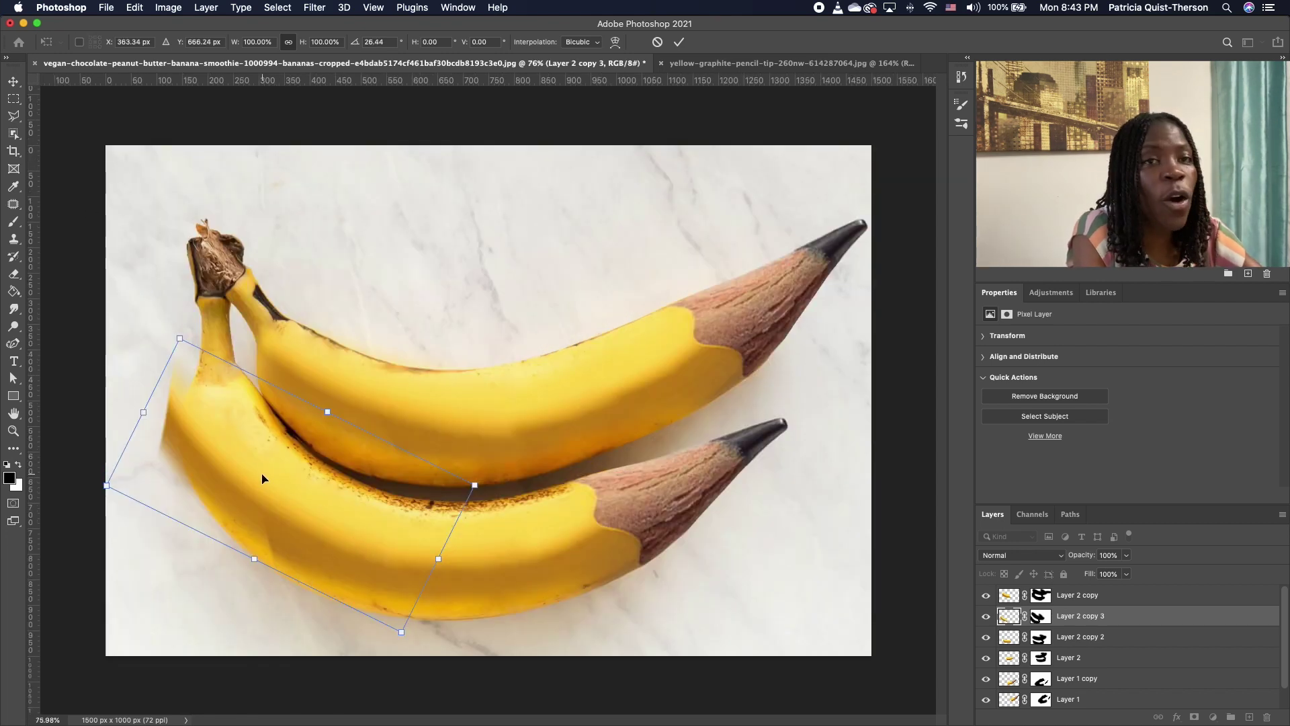
Step: Start a Warp on Layer 2 copy 3 and add crosswise splits to its grid
left_click(106, 7)
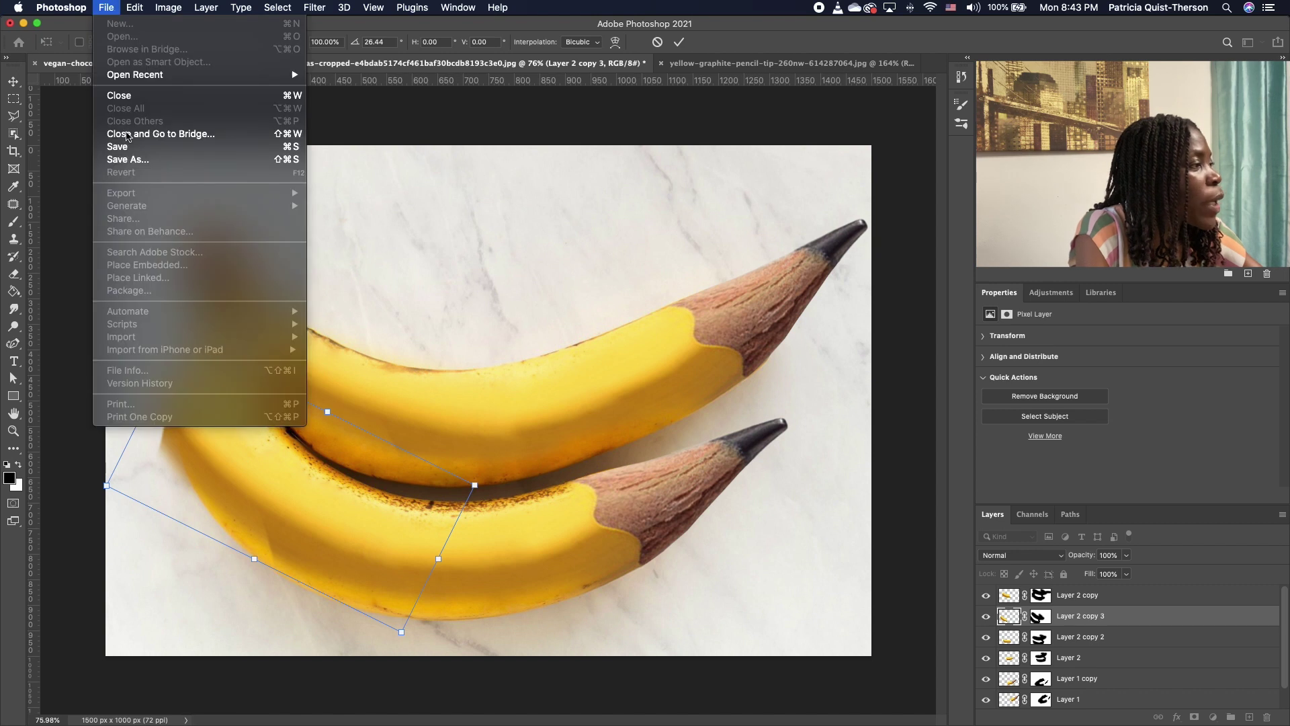
mouse_move(134, 7)
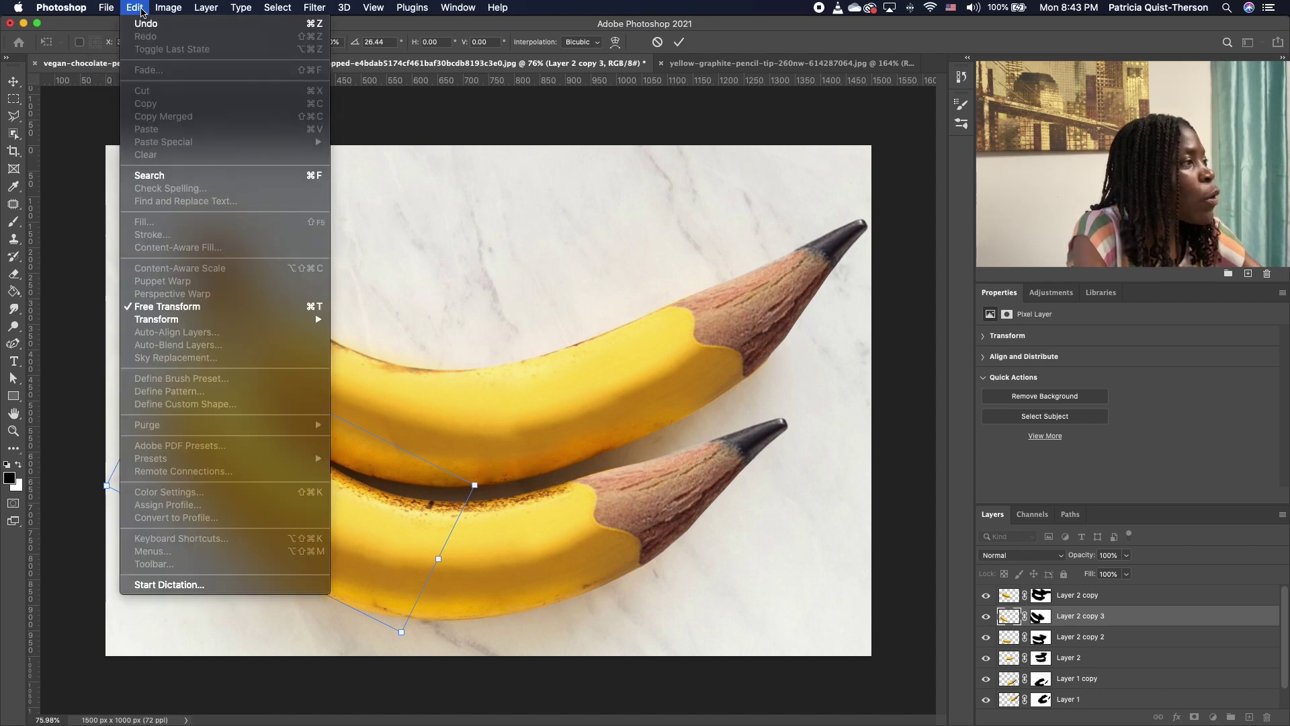
mouse_move(257, 319)
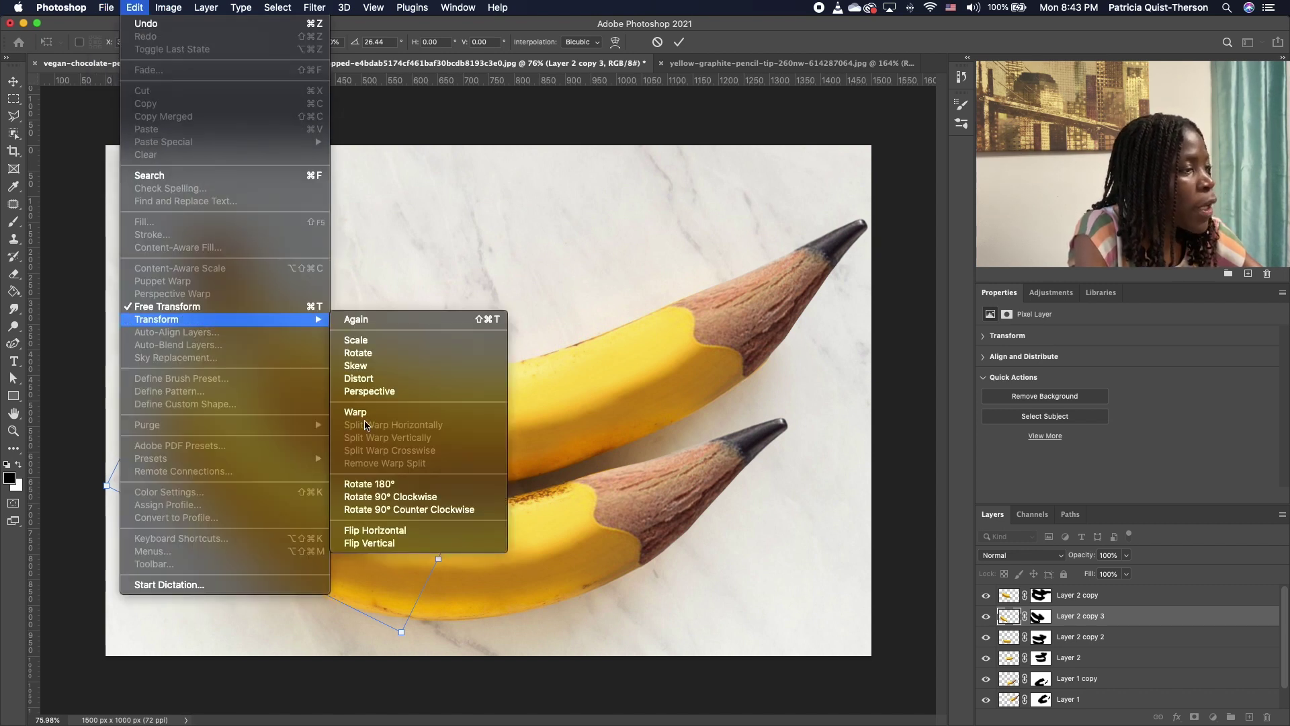
left_click(363, 412)
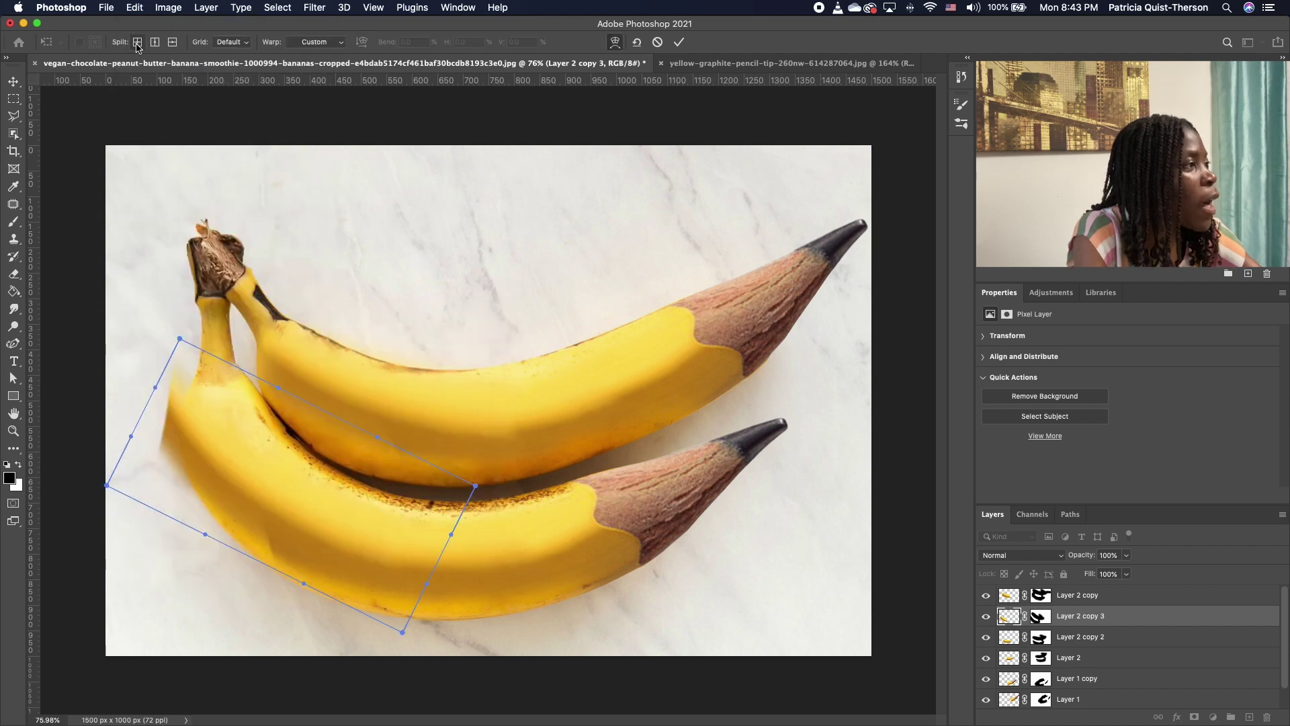
left_click(228, 450)
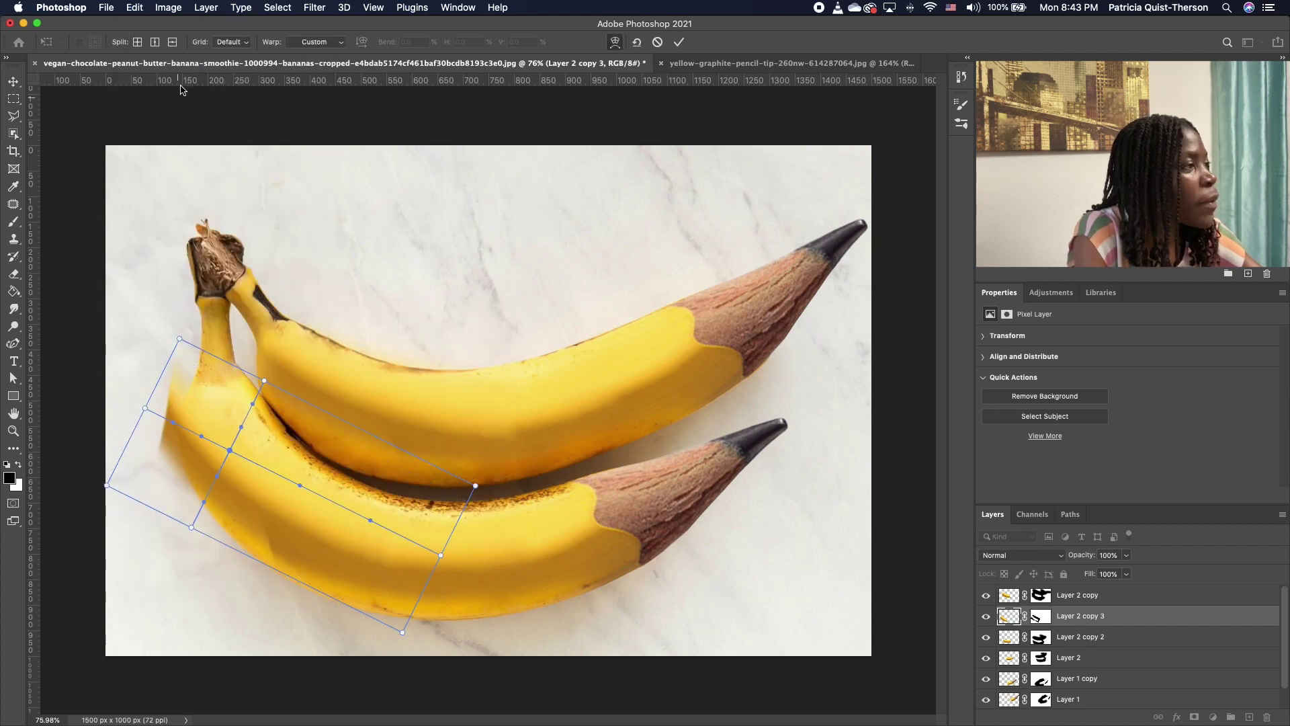
left_click(137, 43)
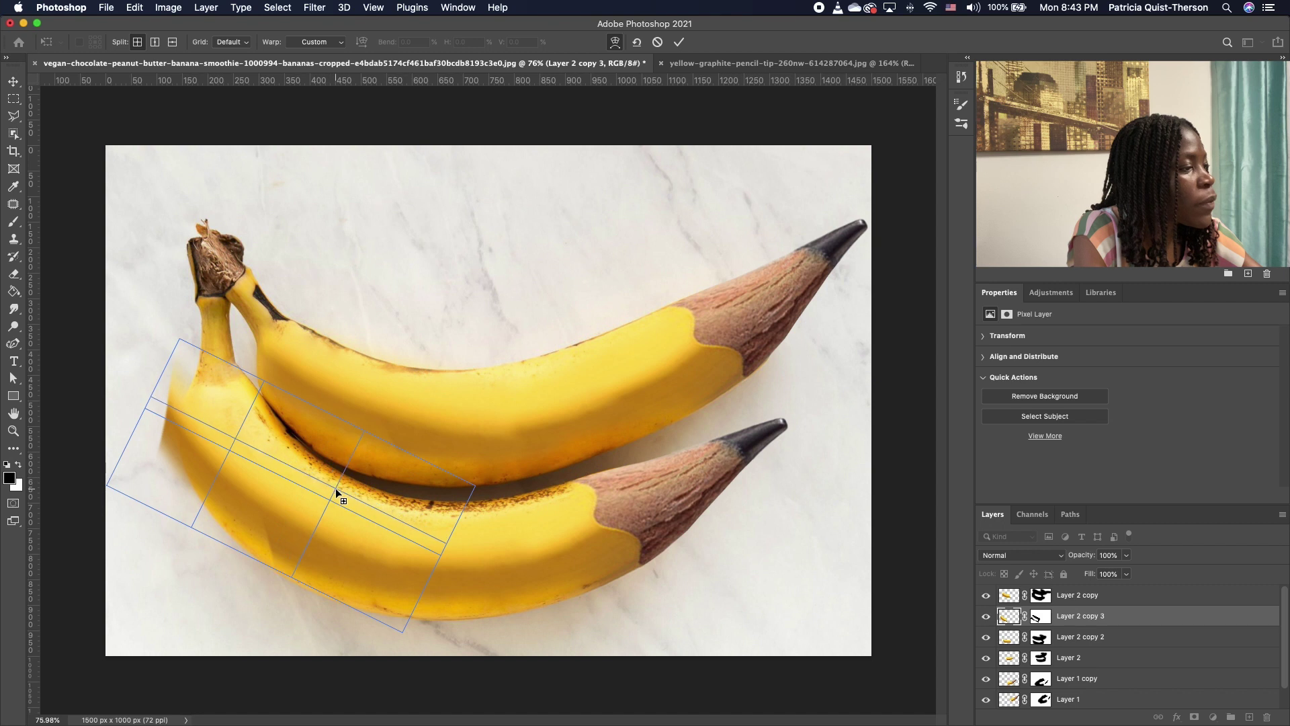
left_click(343, 530)
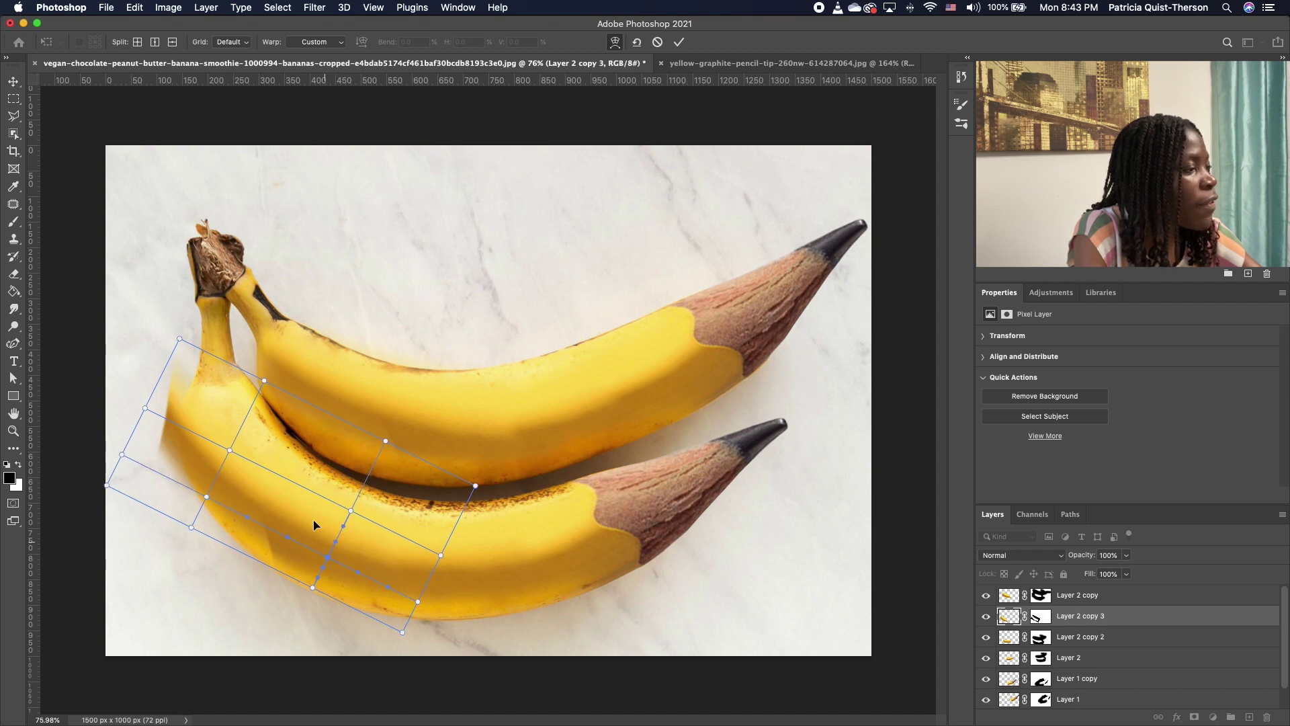
Step: Curve the piece's left end toward the stem along the lower banana, then commit the warp
left_click_drag(145, 411, 172, 393)
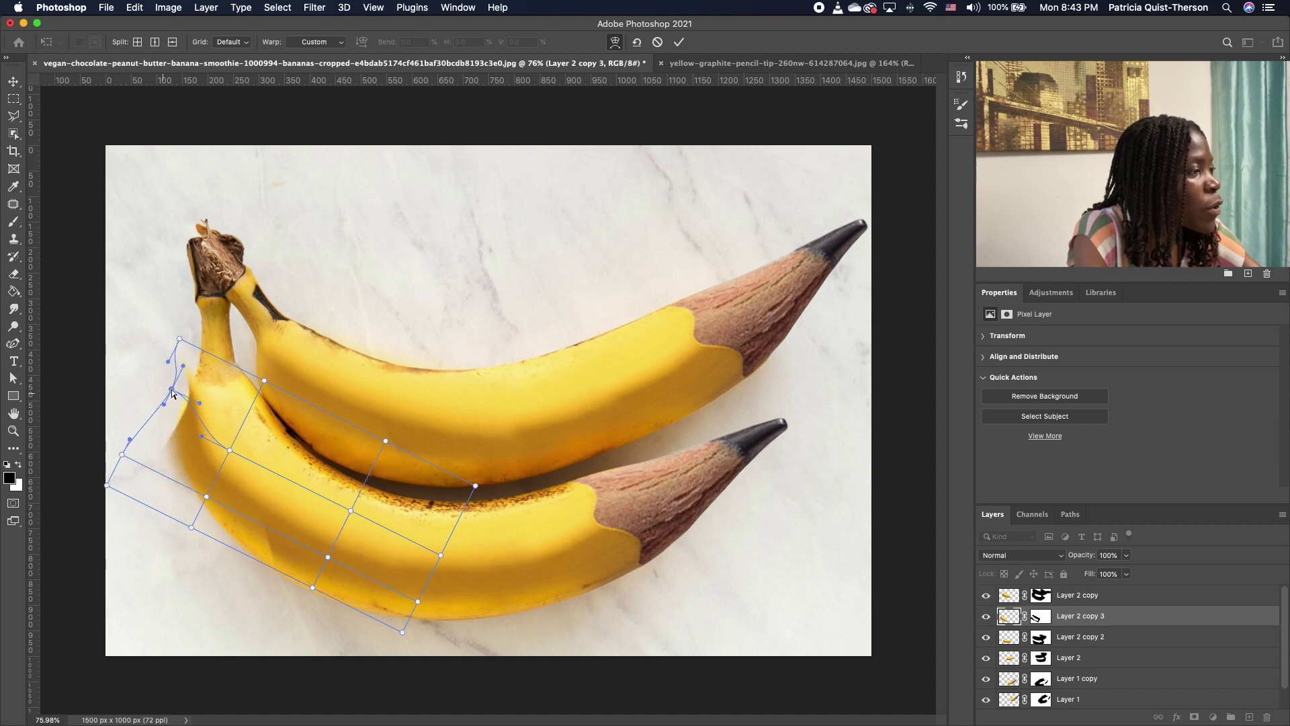
left_click_drag(179, 339, 224, 313)
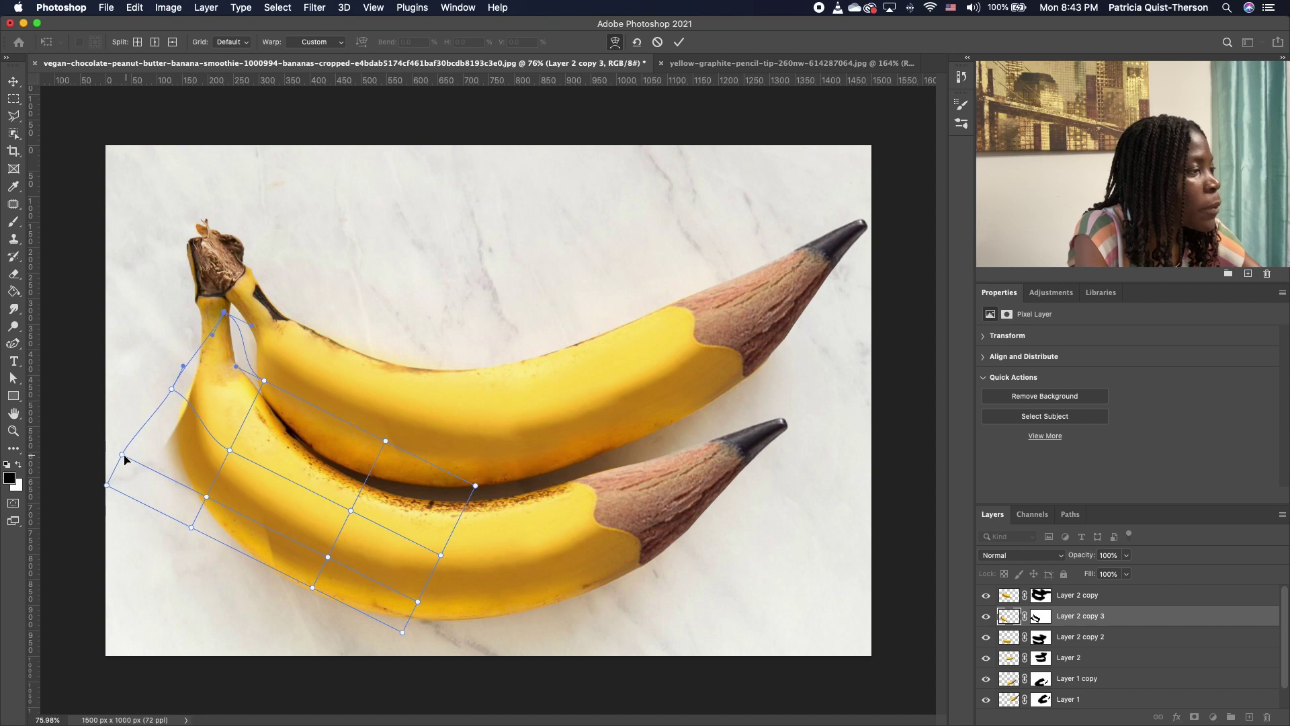
left_click_drag(122, 455, 160, 406)
left_click_drag(107, 486, 147, 456)
left_click_drag(230, 450, 249, 432)
left_click_drag(172, 388, 178, 343)
left_click_drag(248, 433, 254, 428)
left_click_drag(206, 497, 215, 497)
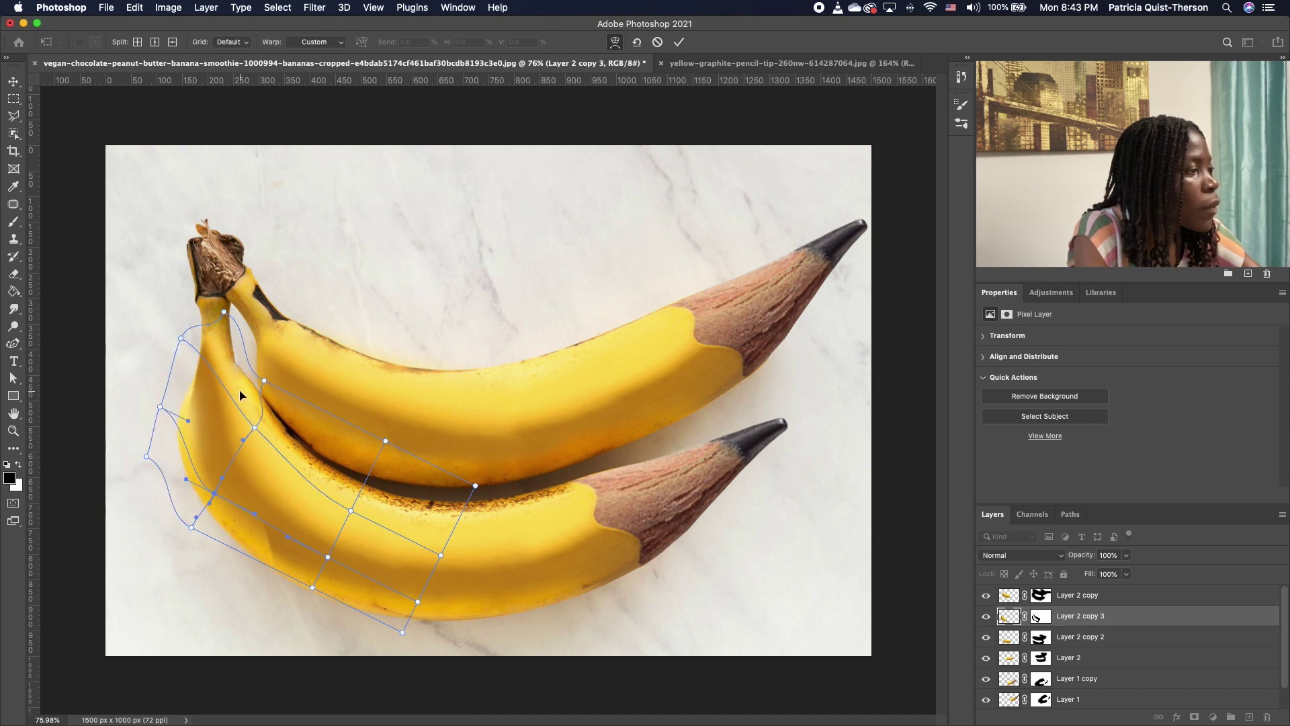
key("Return")
key("b")
key("super+backslash")
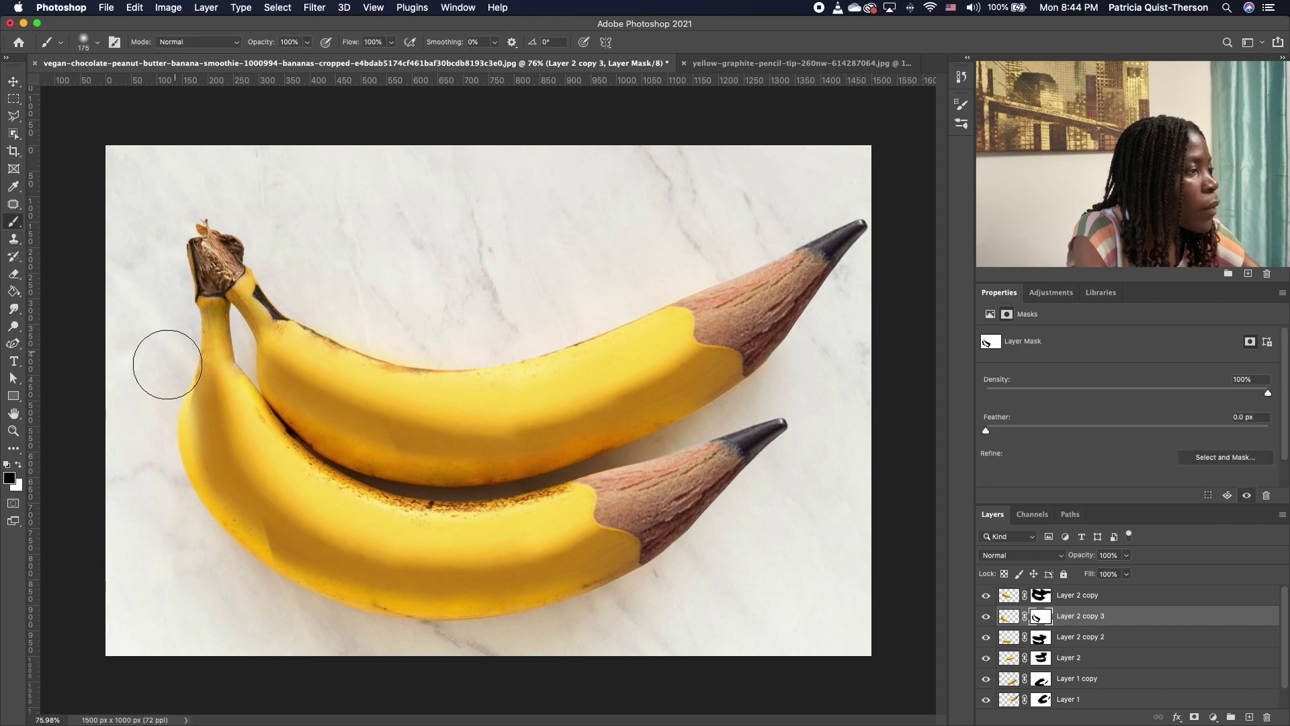
Step: Refine Layer 2 copy 2's warp to smooth the lower banana's bend
key("v")
left_click(269, 497)
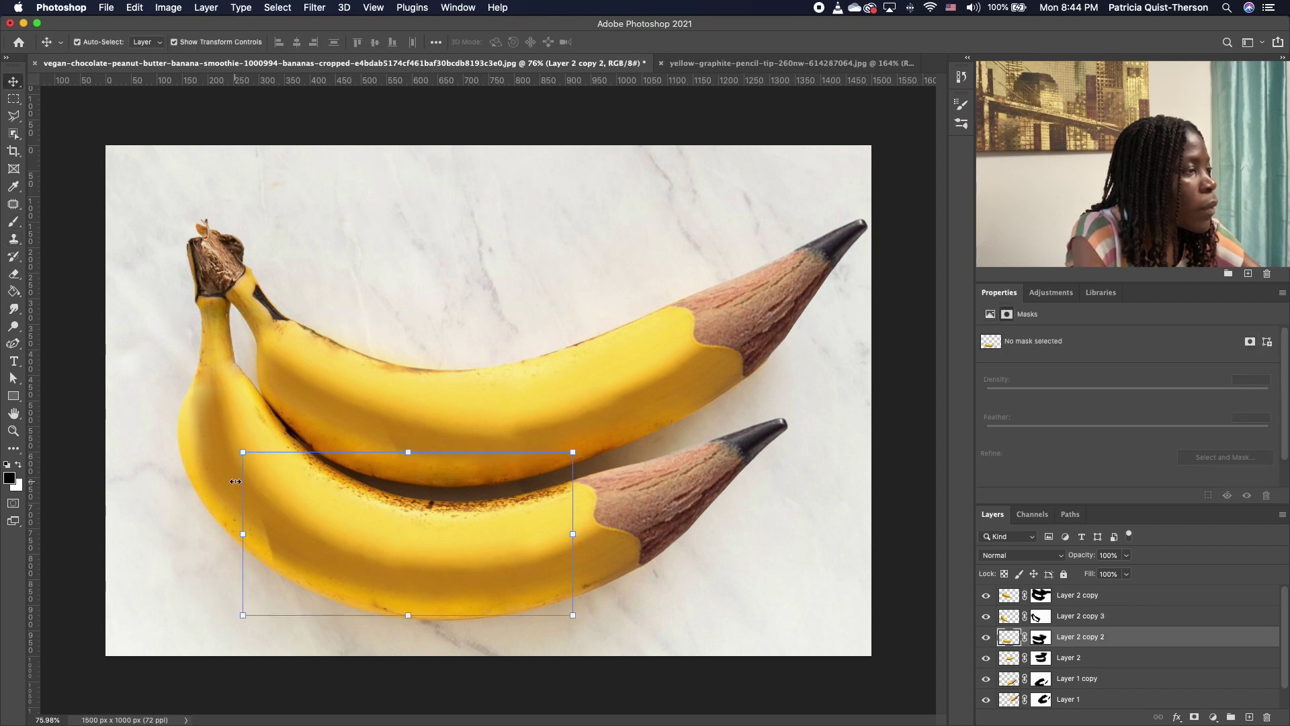
left_click(134, 7)
mouse_move(283, 320)
left_click(402, 410)
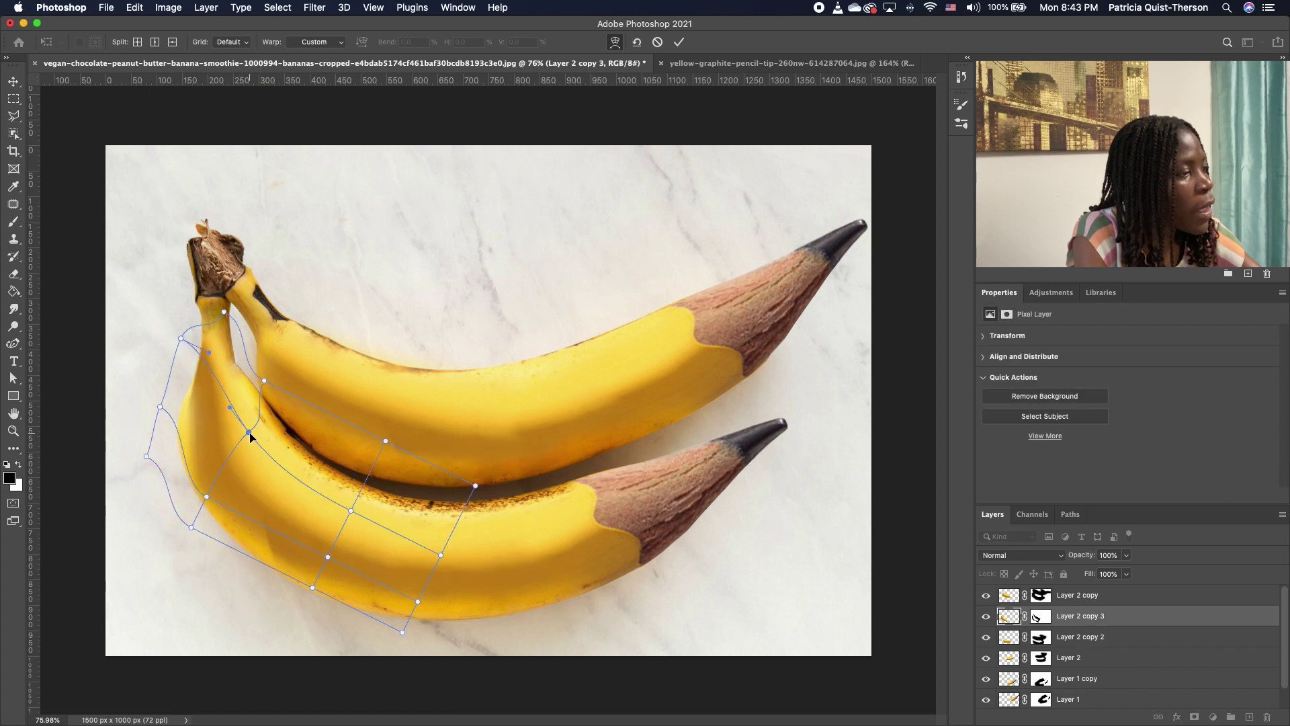
left_click_drag(249, 436, 288, 462)
left_click_drag(209, 499, 215, 497)
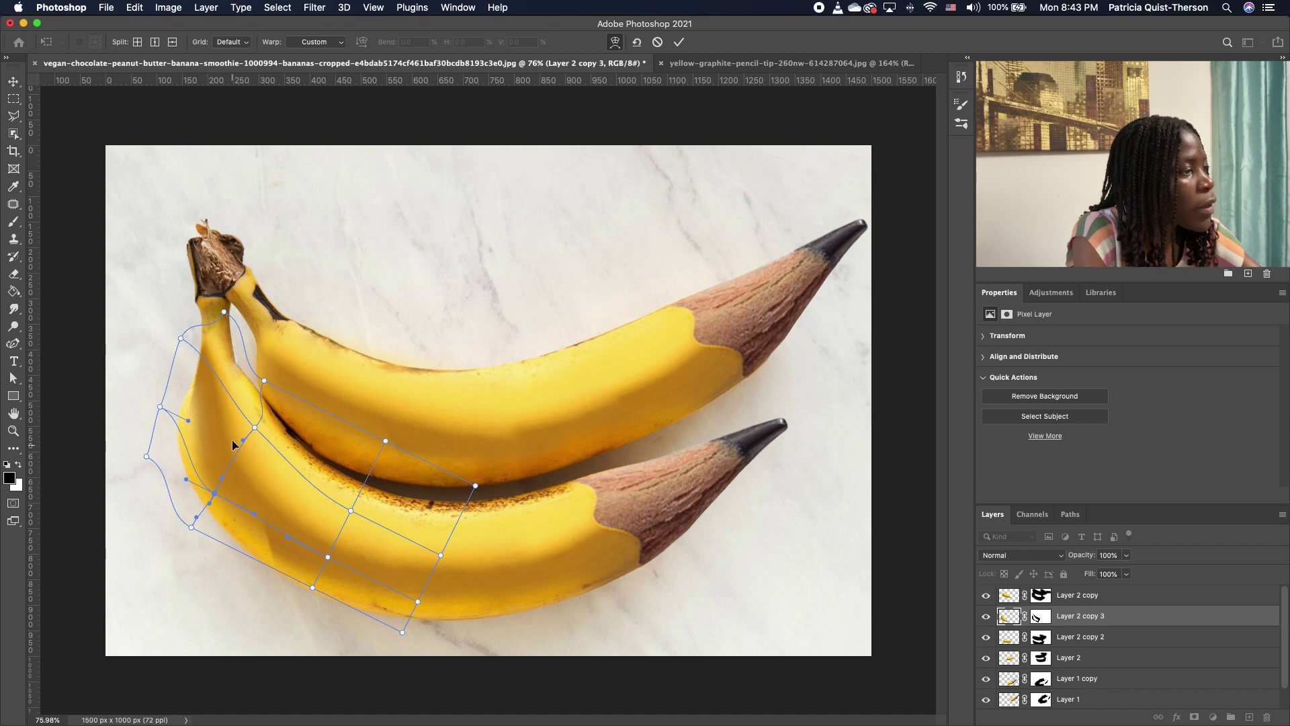
left_click(239, 396)
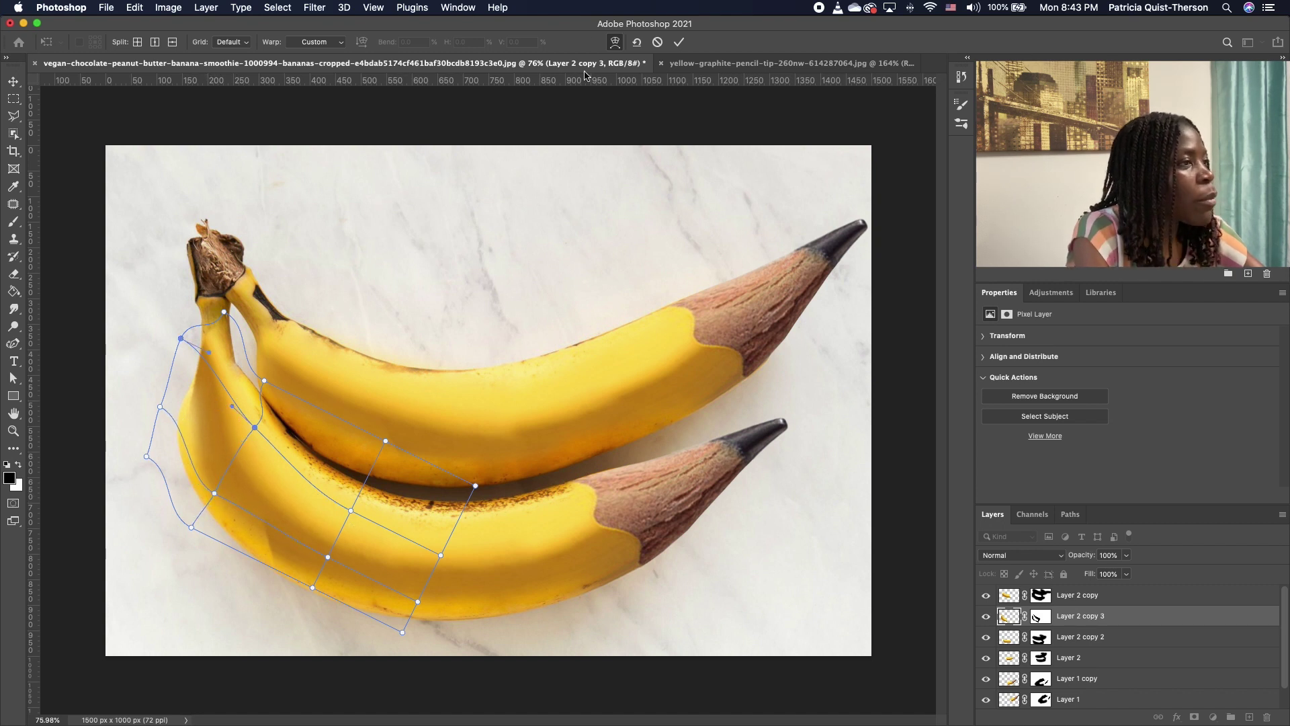
left_click(679, 42)
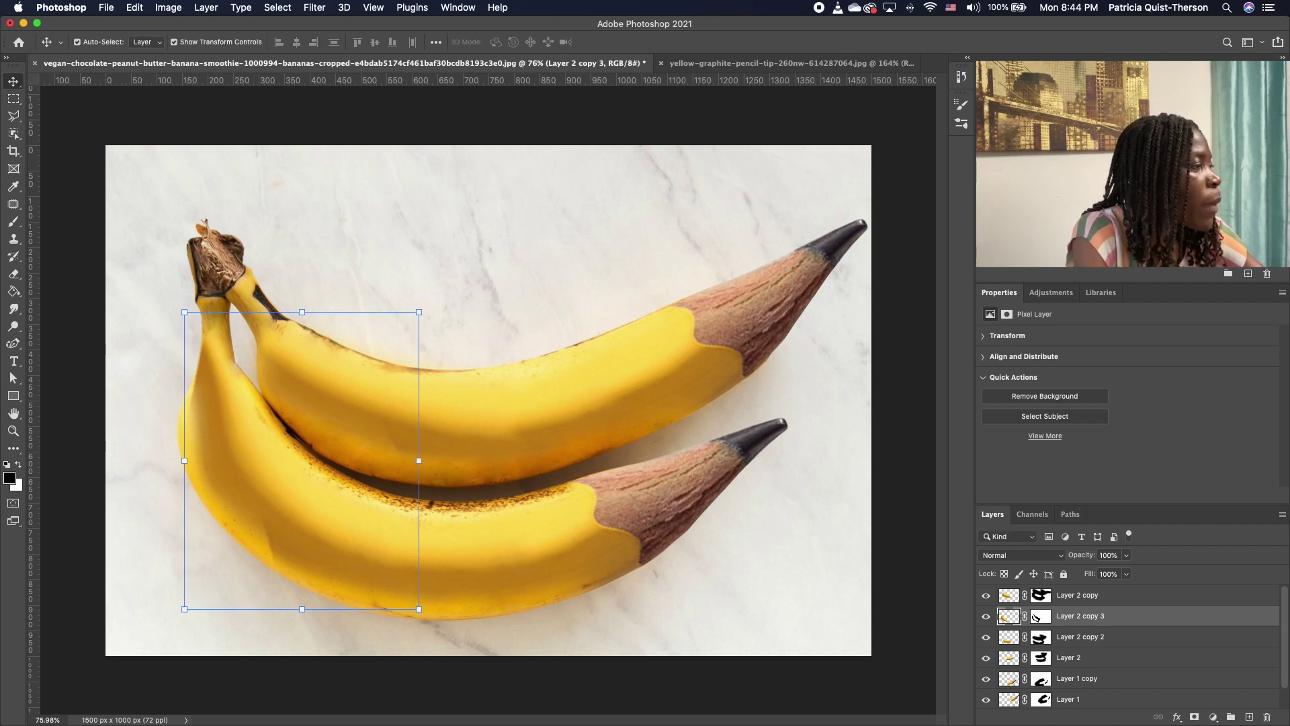
left_click(14, 224)
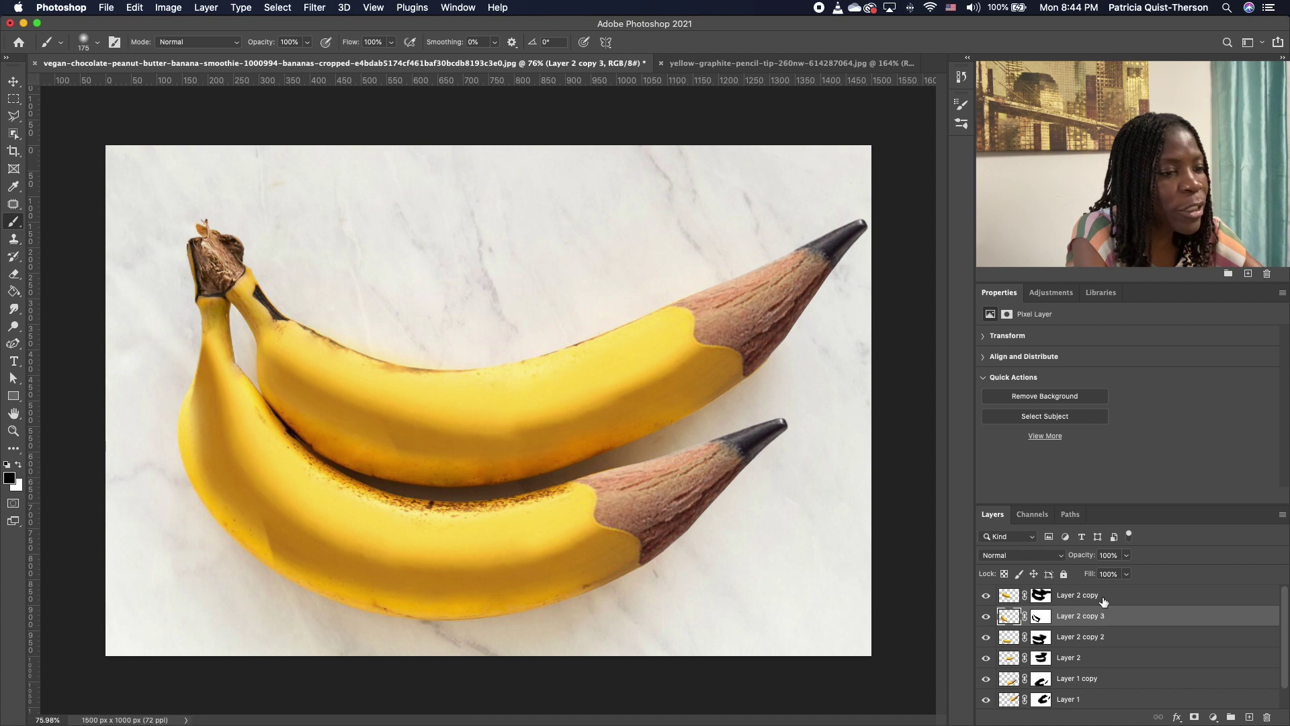
left_click(1042, 617)
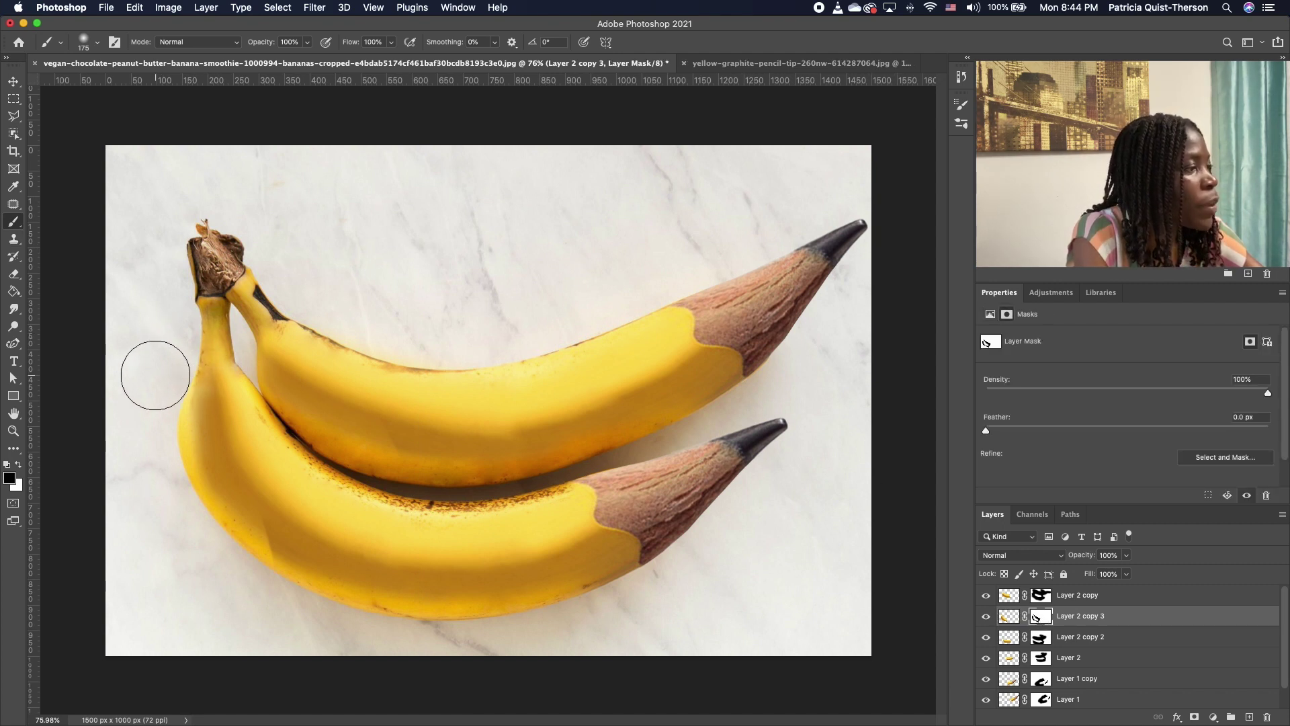
Step: Pull Layer 2 copy 3's left edge outward, commit, and ready its mask for brush painting
key("alt+bracketleft")
key("super+t")
left_click_drag(214, 540, 189, 540)
left_click_drag(207, 494, 180, 484)
left_click(679, 42)
key("super+backslash")
key("b")
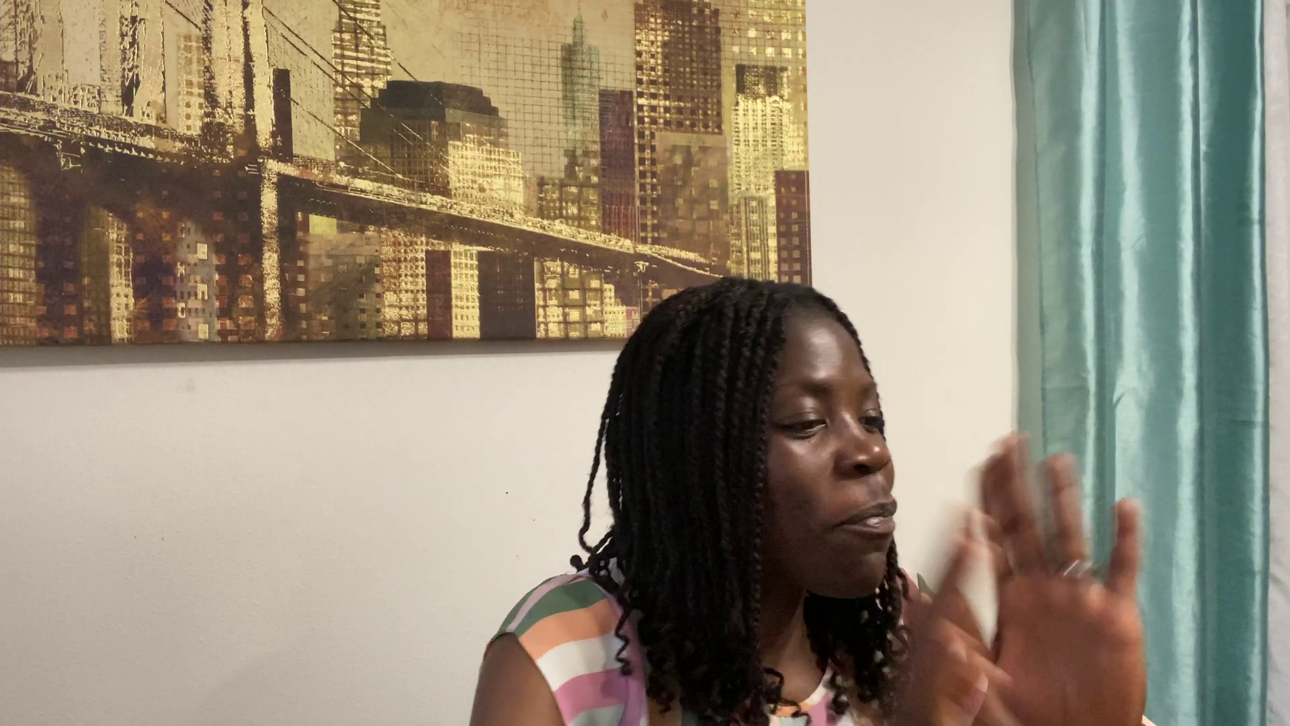